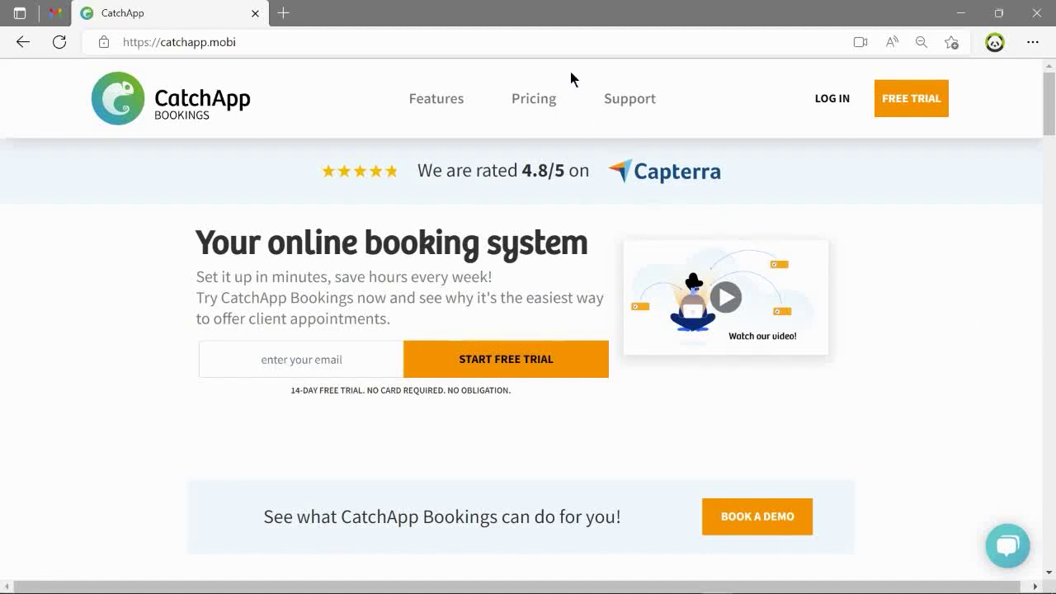
Go from the CatchApp homepage to the free-trial sign-up form via FREE TRIAL.
click(549, 46)
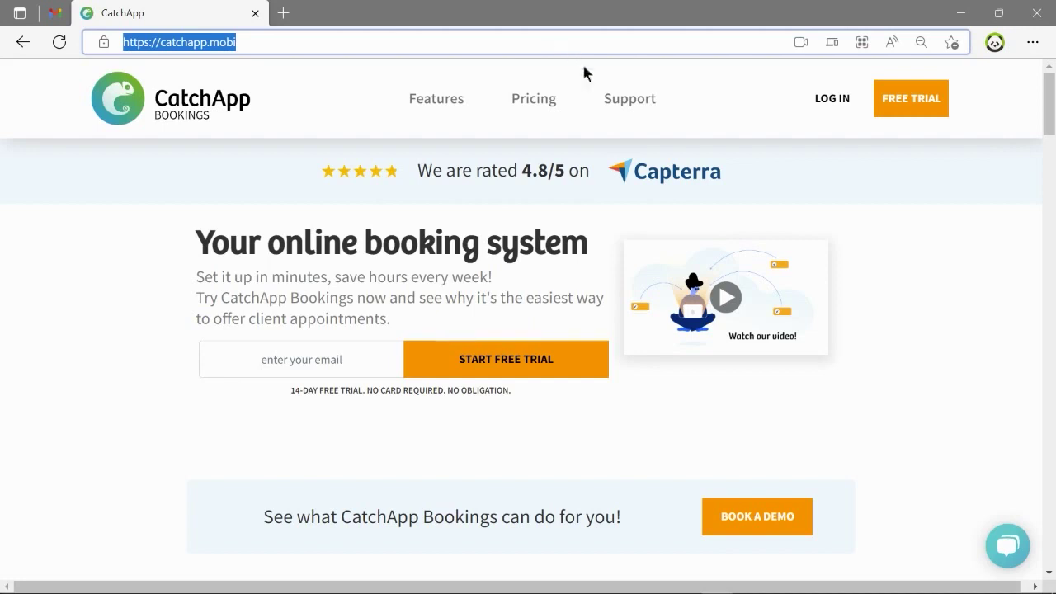
click(908, 104)
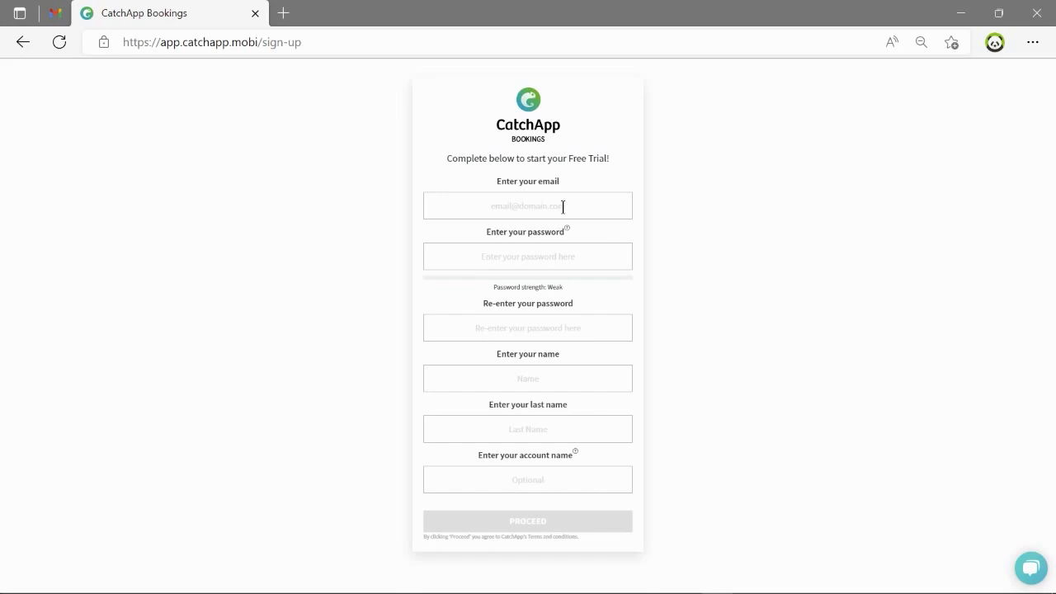
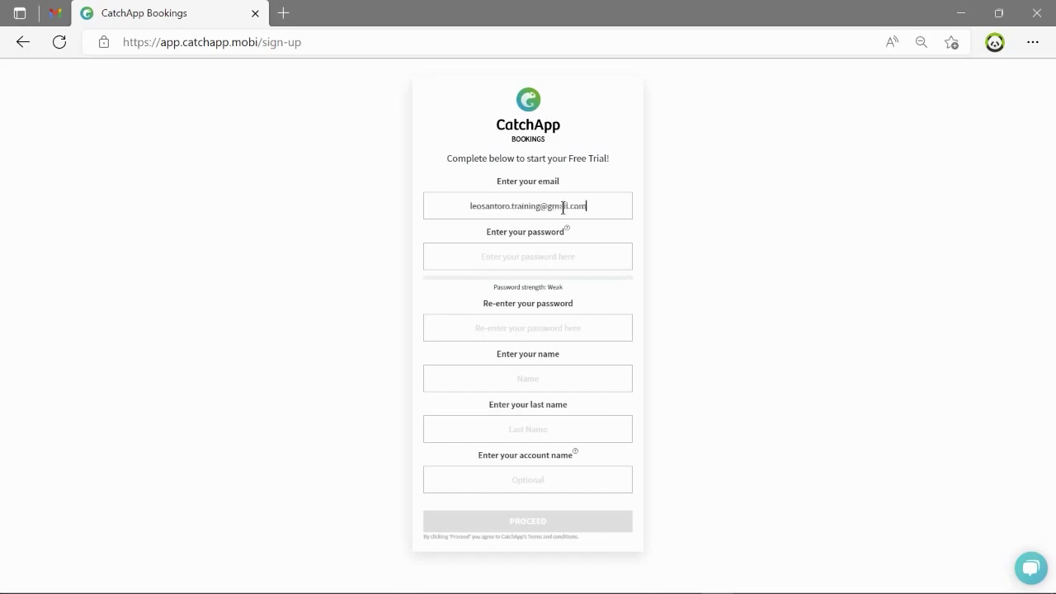
Enter the sign-up email, password and confirmation, and the user's first and last name.
click(542, 253)
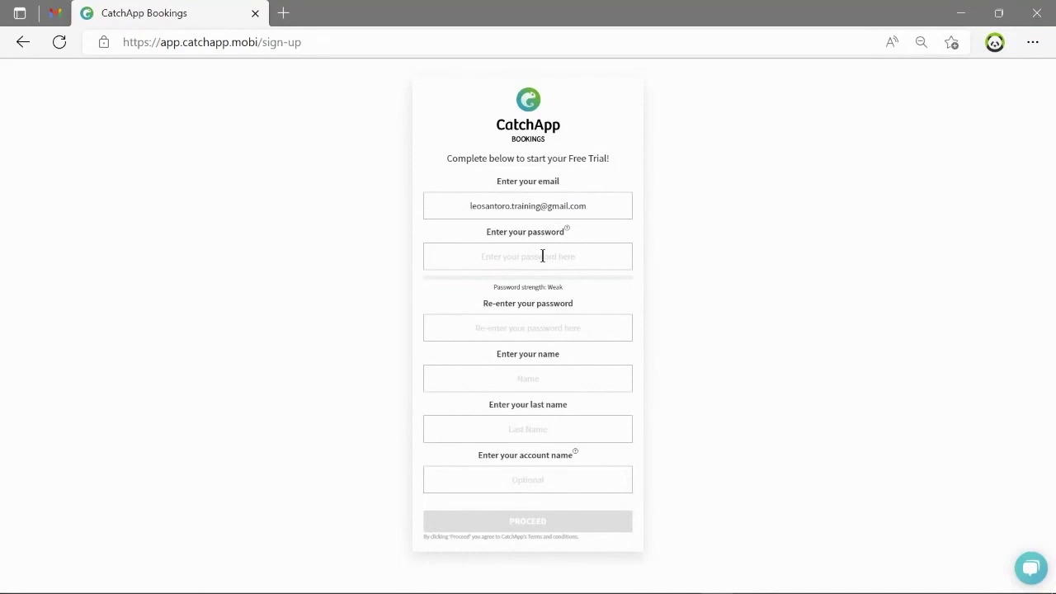
text(*************)
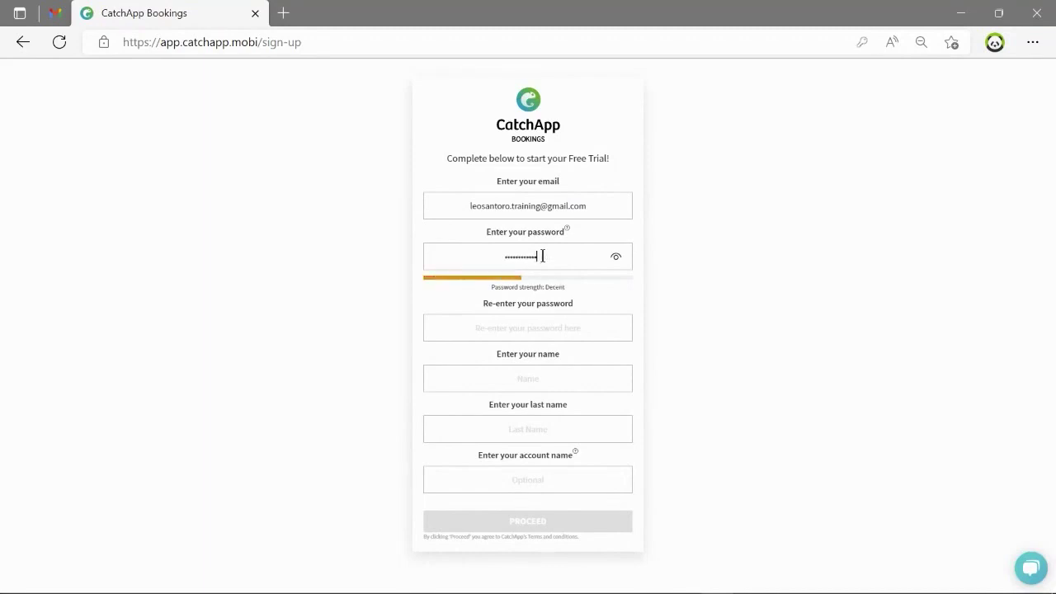
click(553, 329)
text(*************)
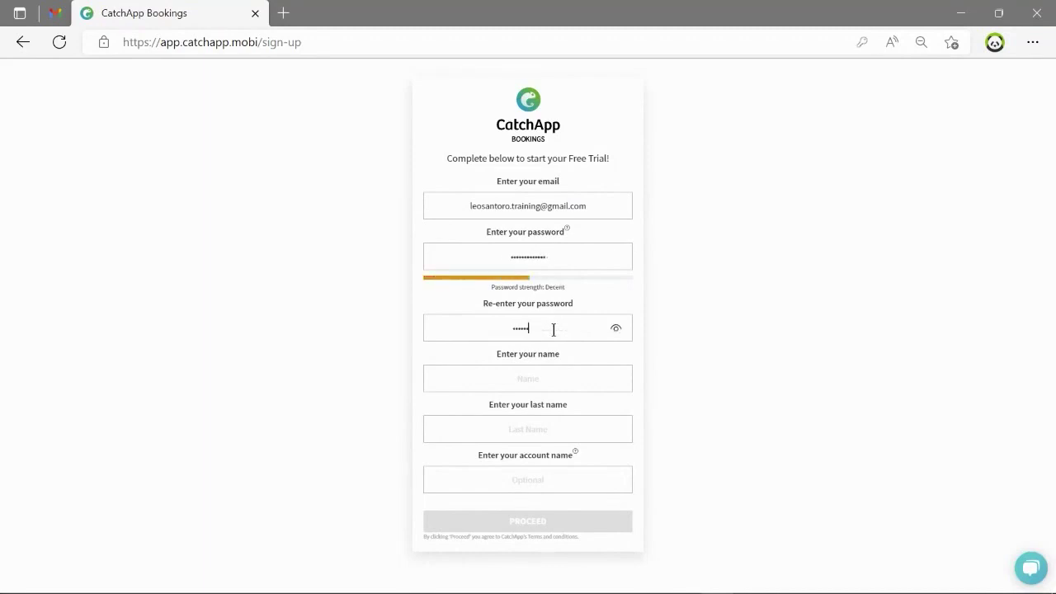
click(559, 378)
click(561, 423)
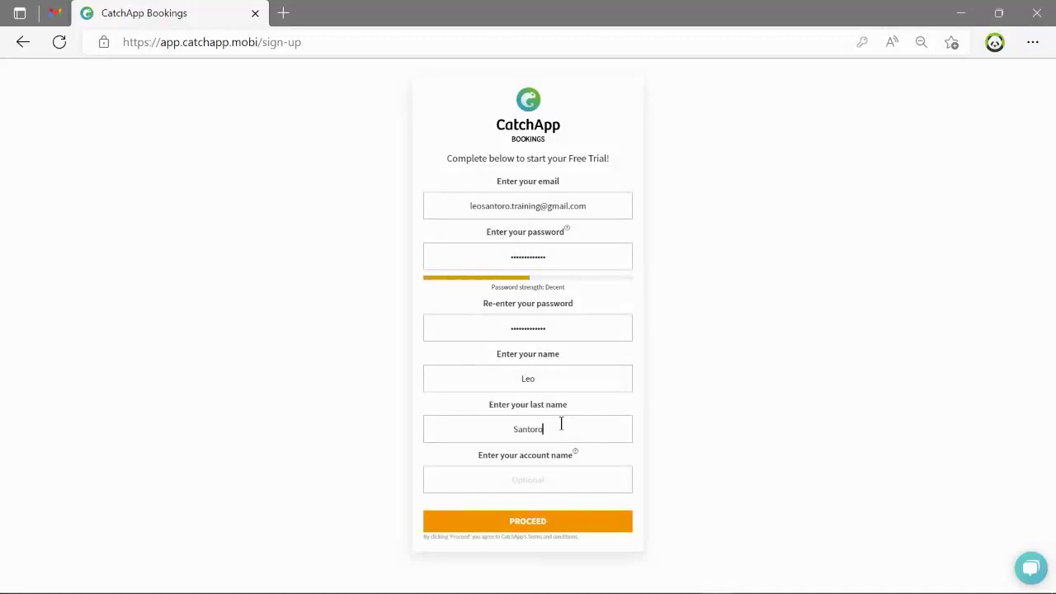
Leave the optional account name empty after clearing typed text, and submit the sign-up form.
mouse_move(559, 458)
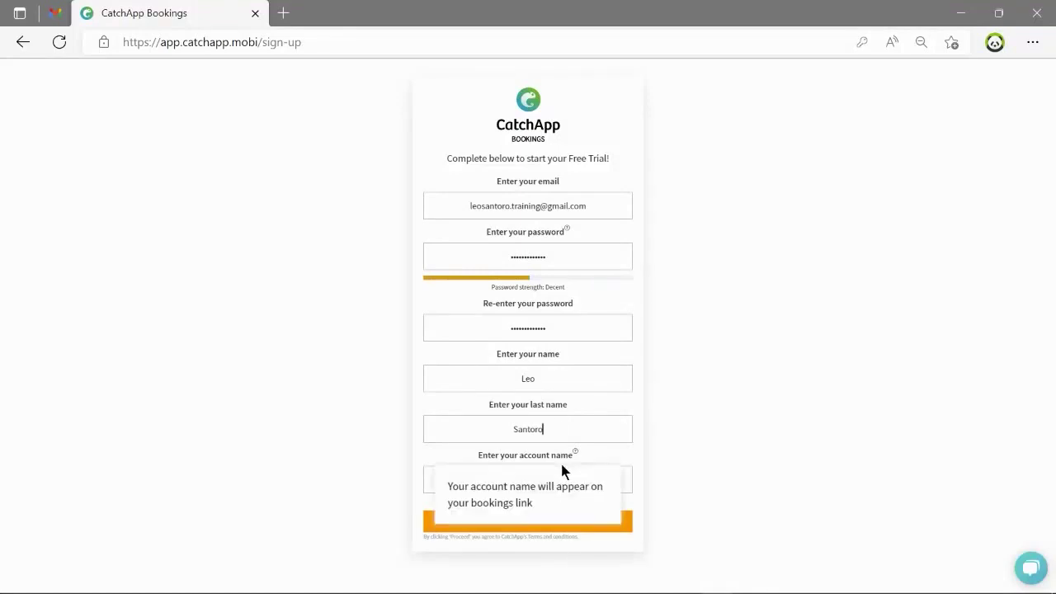
click(618, 479)
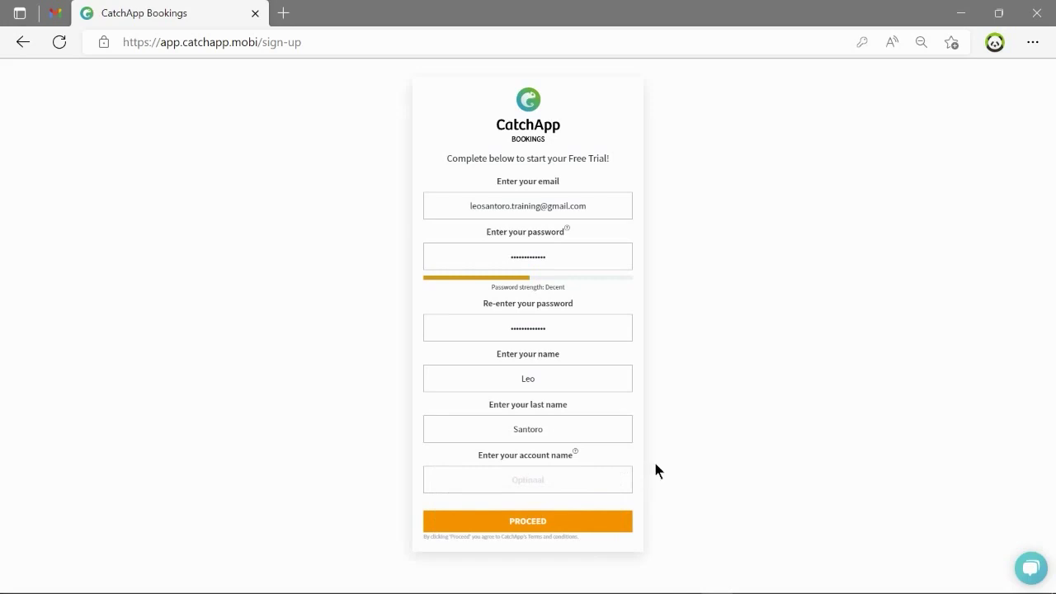
text(Training With Leo)
key(ctrl+a)
key(BackSpace)
click(545, 533)
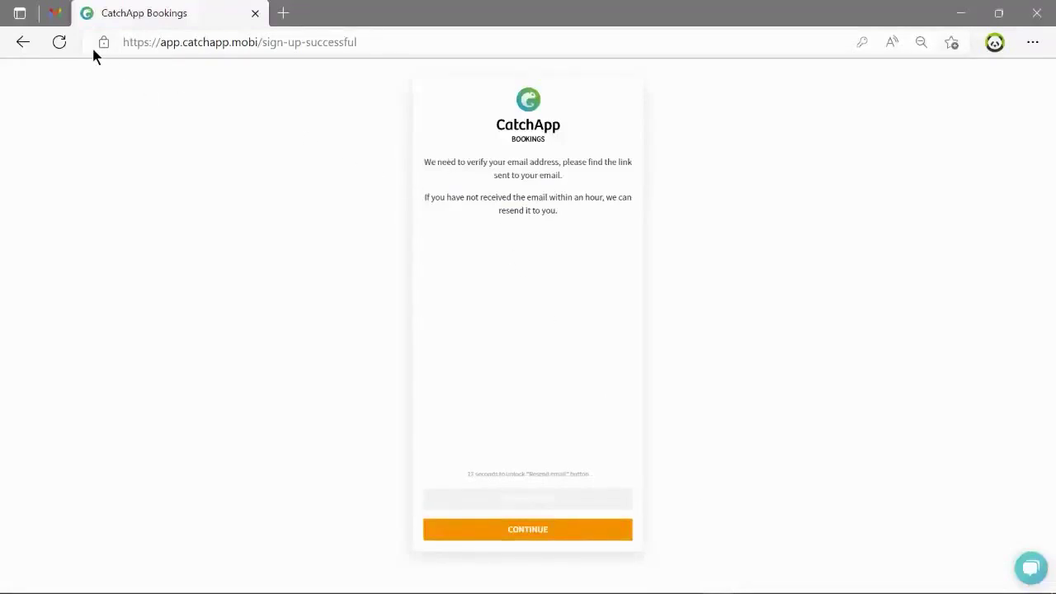
Open the CatchApp Email Validation message in Gmail and follow its verify-email link.
click(53, 14)
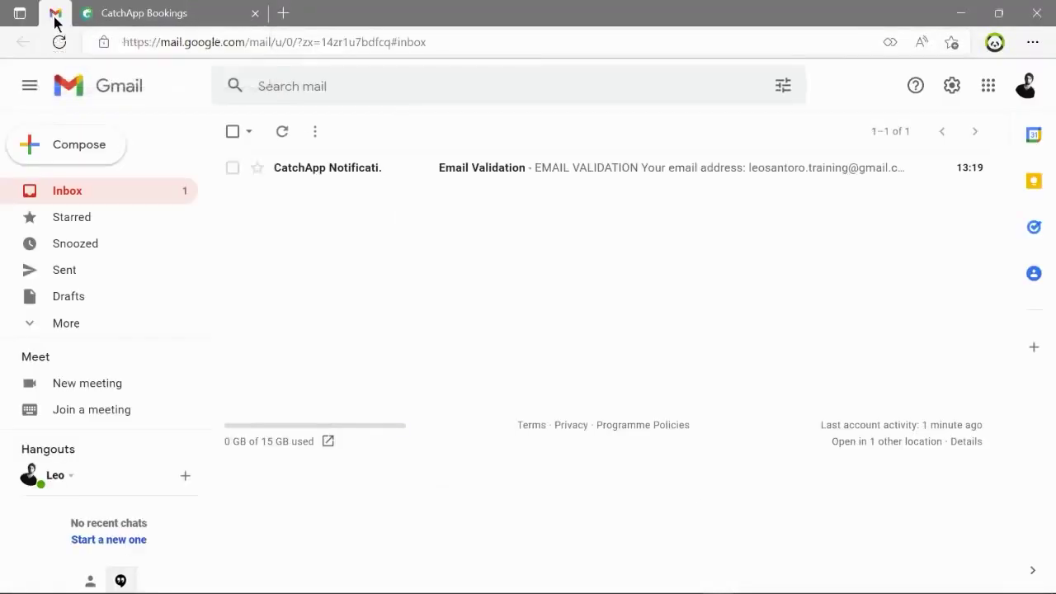
click(578, 178)
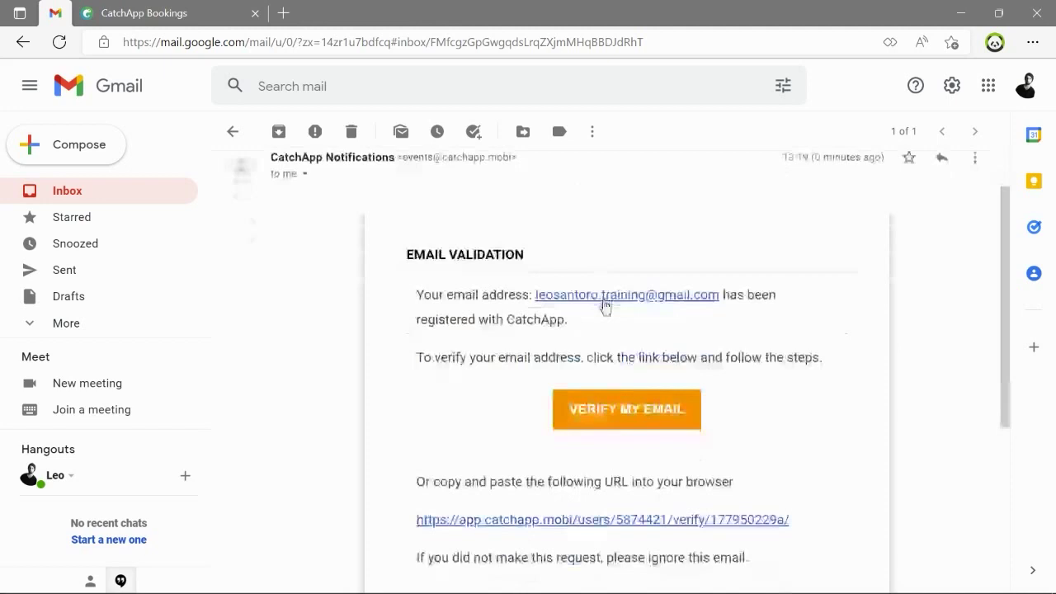
scroll(611, 321, down, 2)
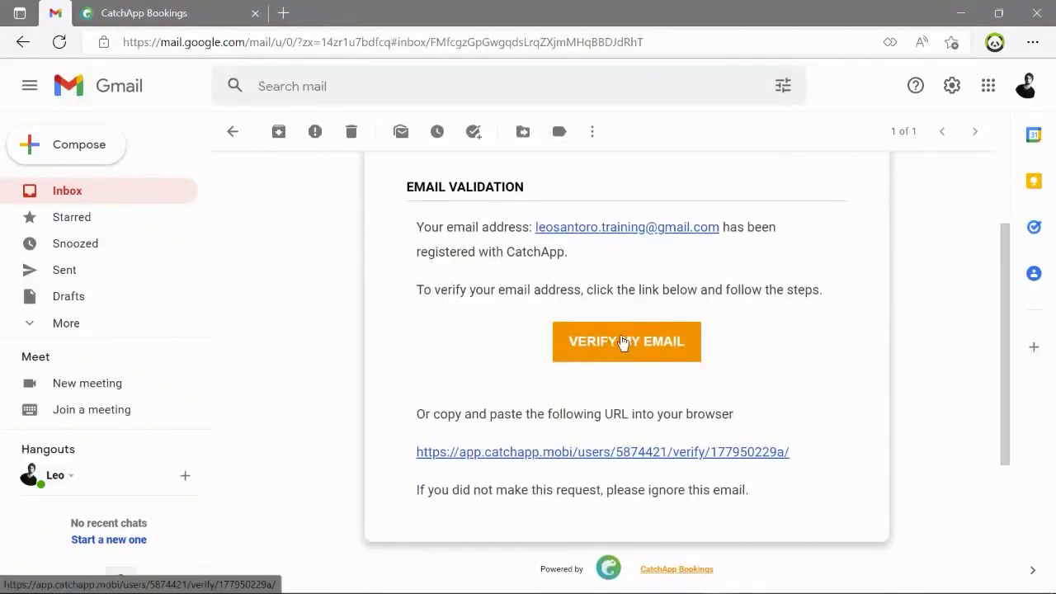
click(629, 342)
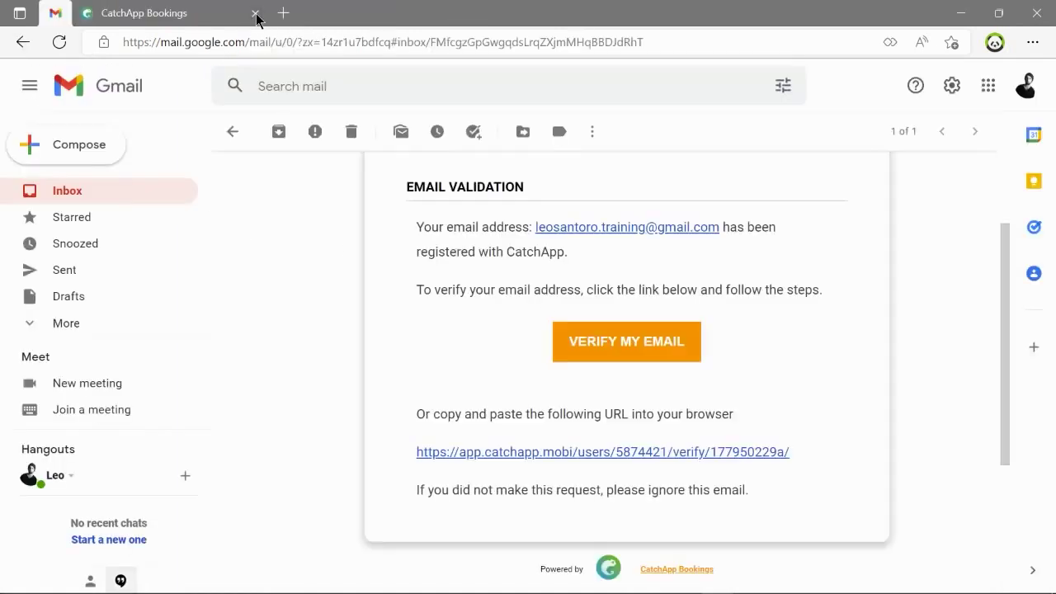
Connect the Google calendar with the account's Gmail address and postpone video-call setup.
click(218, 15)
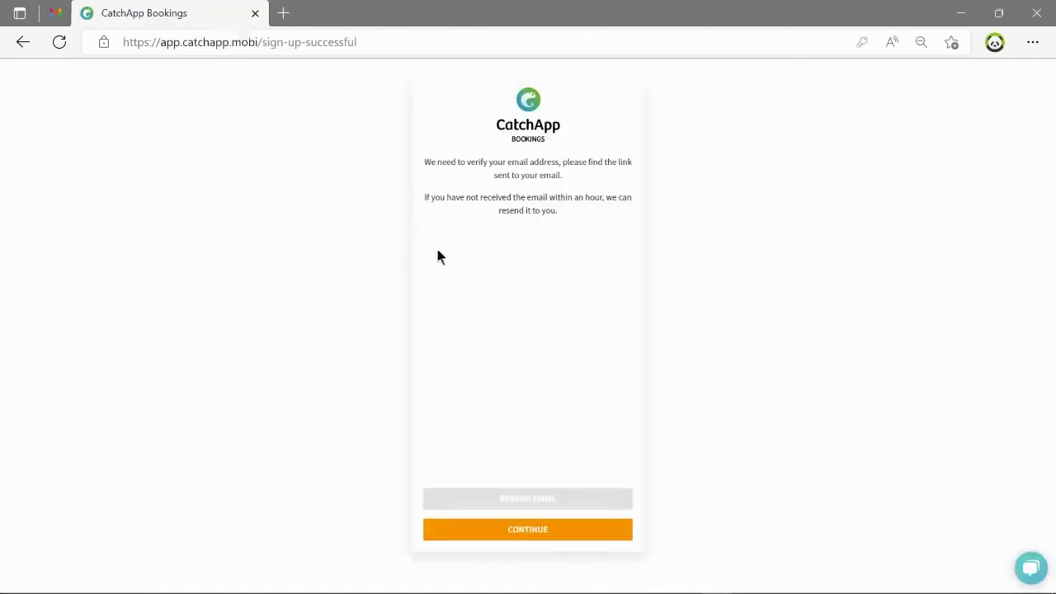
click(538, 531)
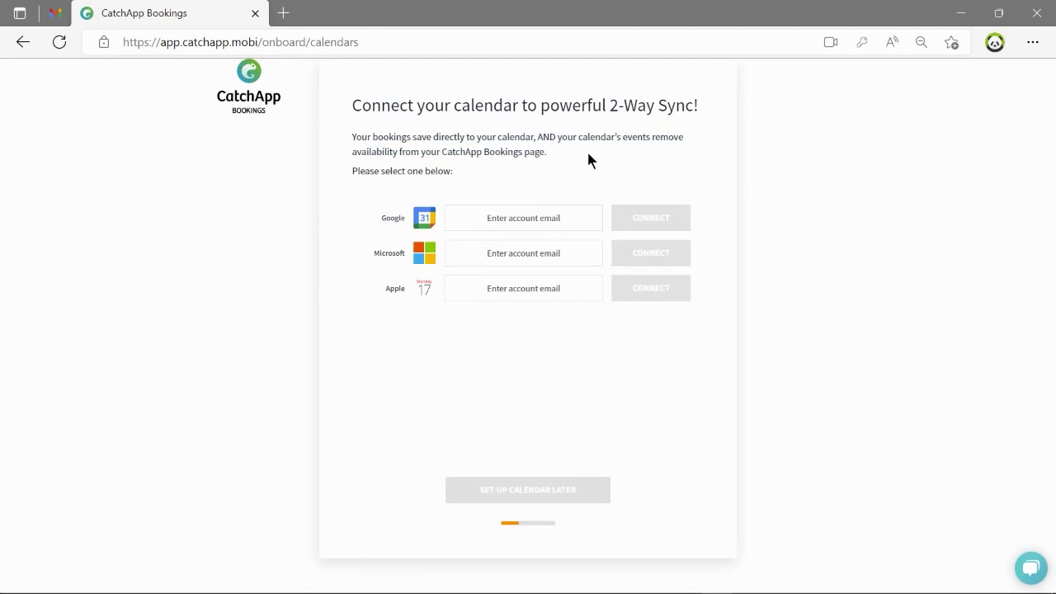
click(543, 218)
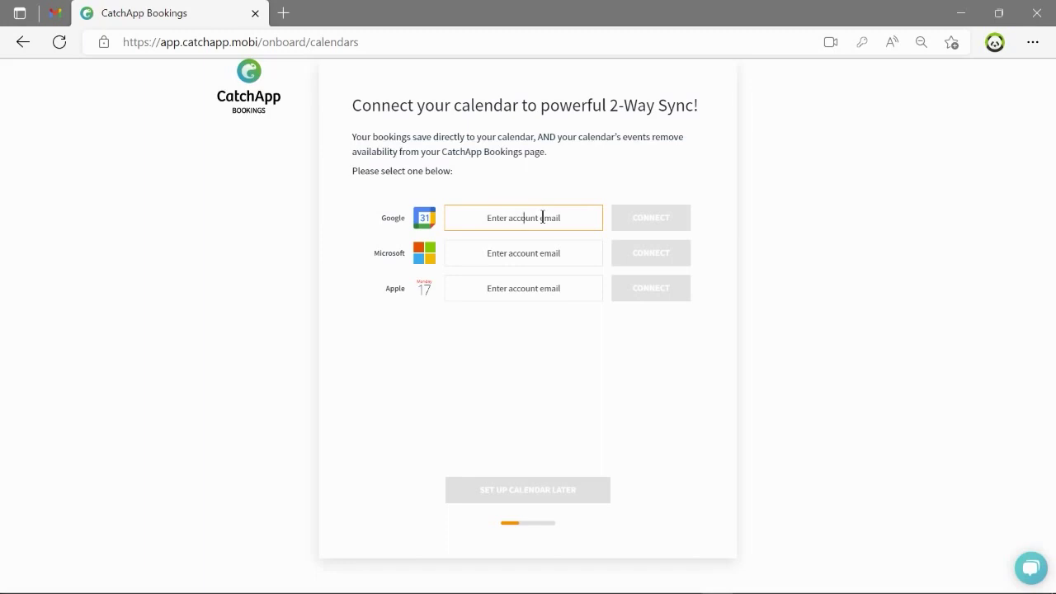
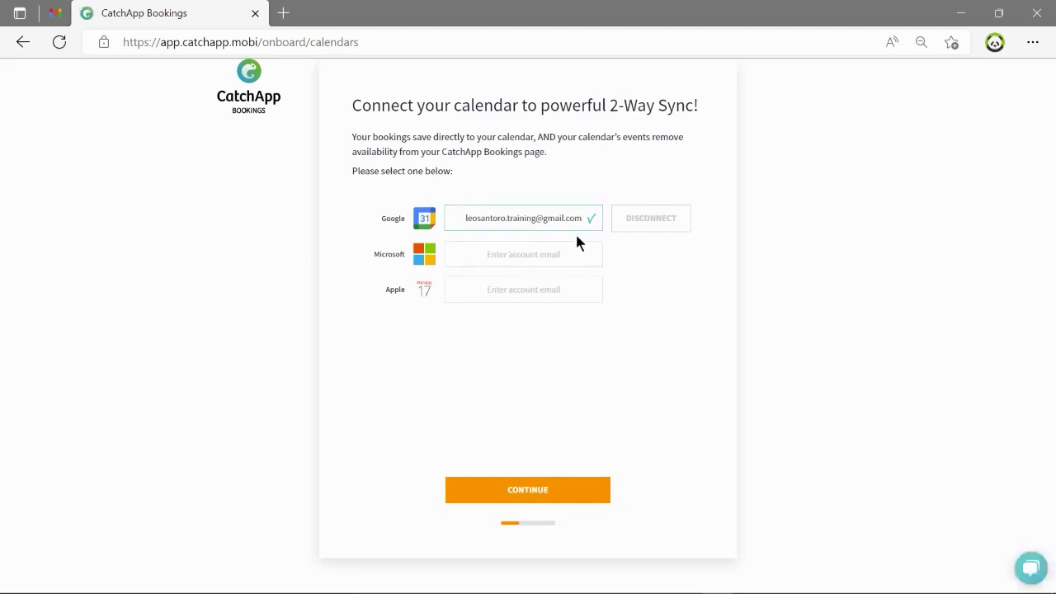
click(546, 492)
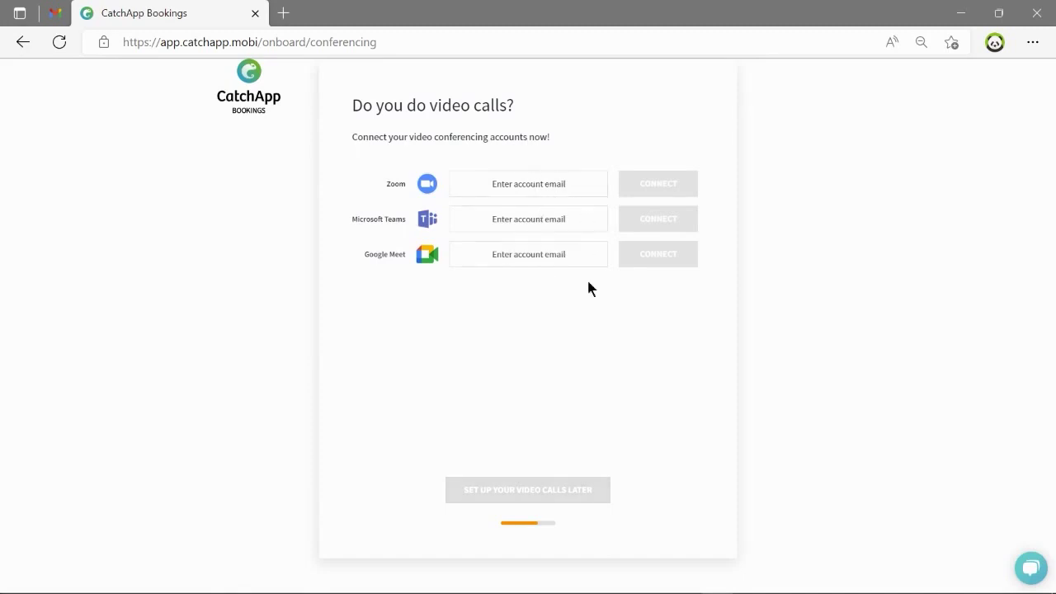
click(549, 500)
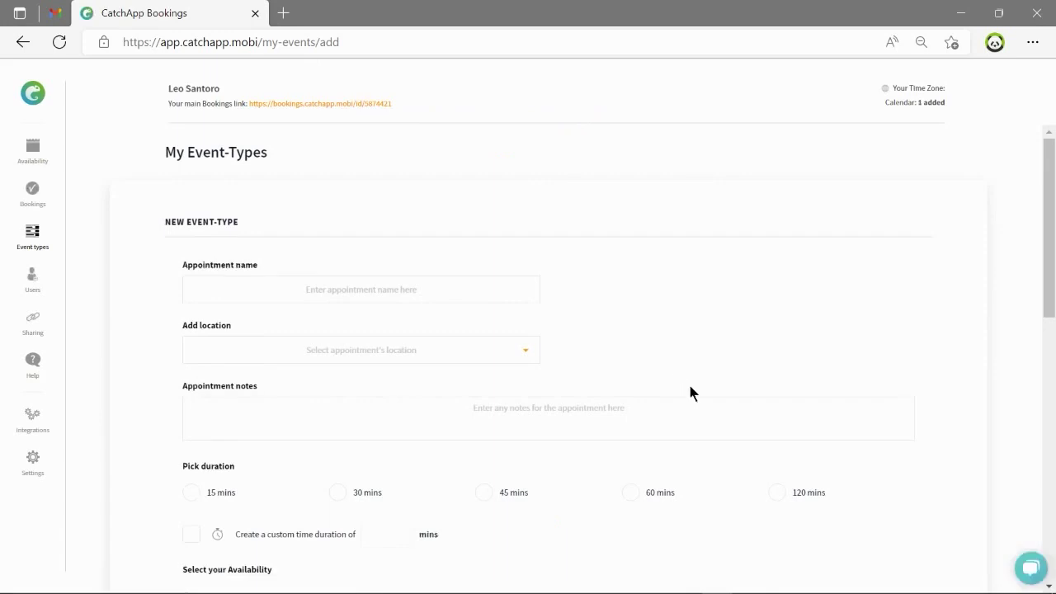
Enter 'Training with' plus the user's first name as the appointment name.
scroll(651, 262, down, 10)
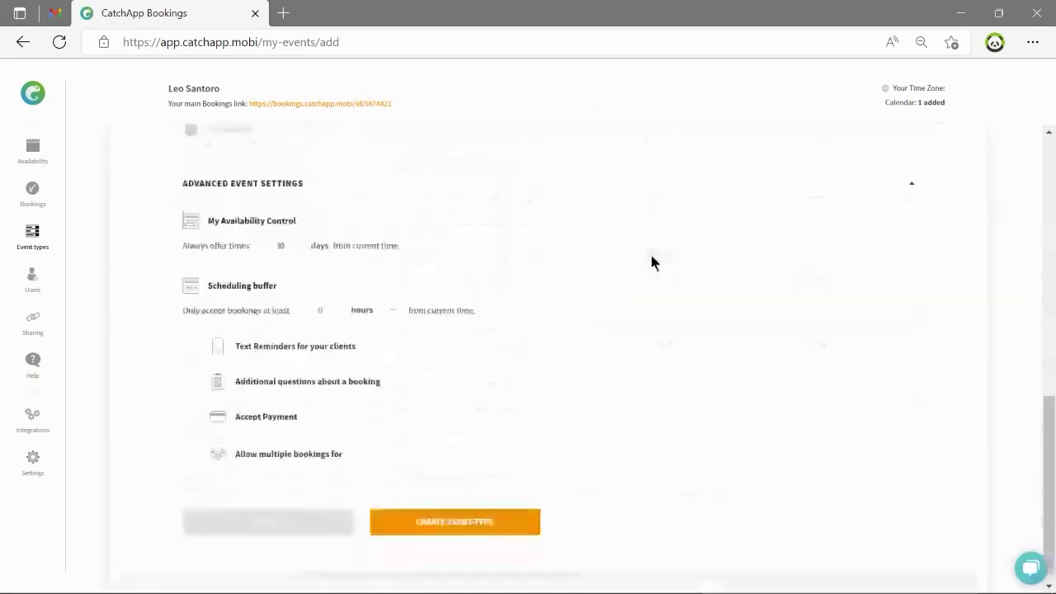
scroll(651, 262, up, 10)
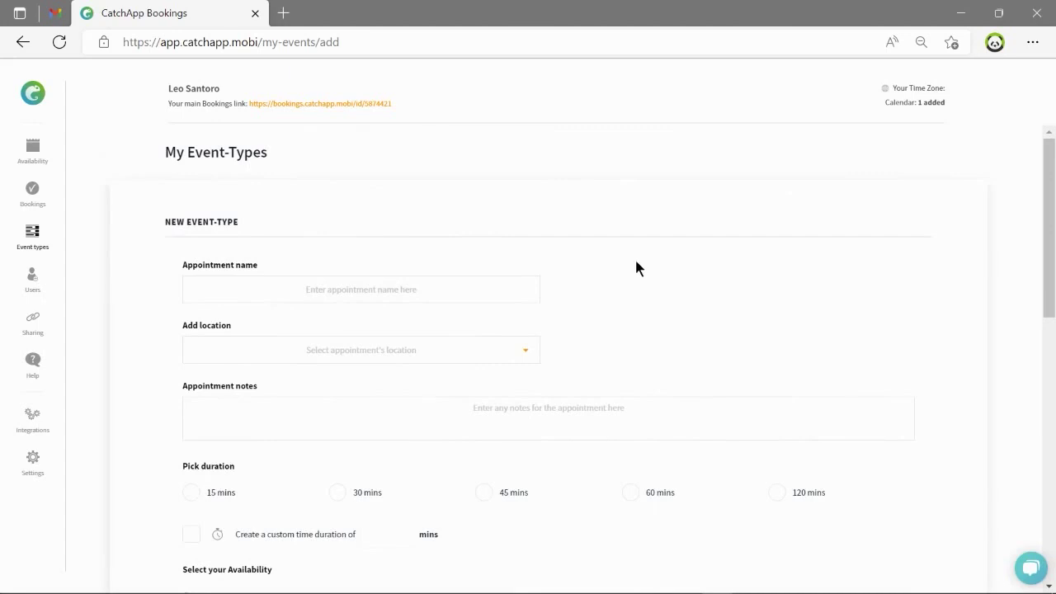
click(387, 287)
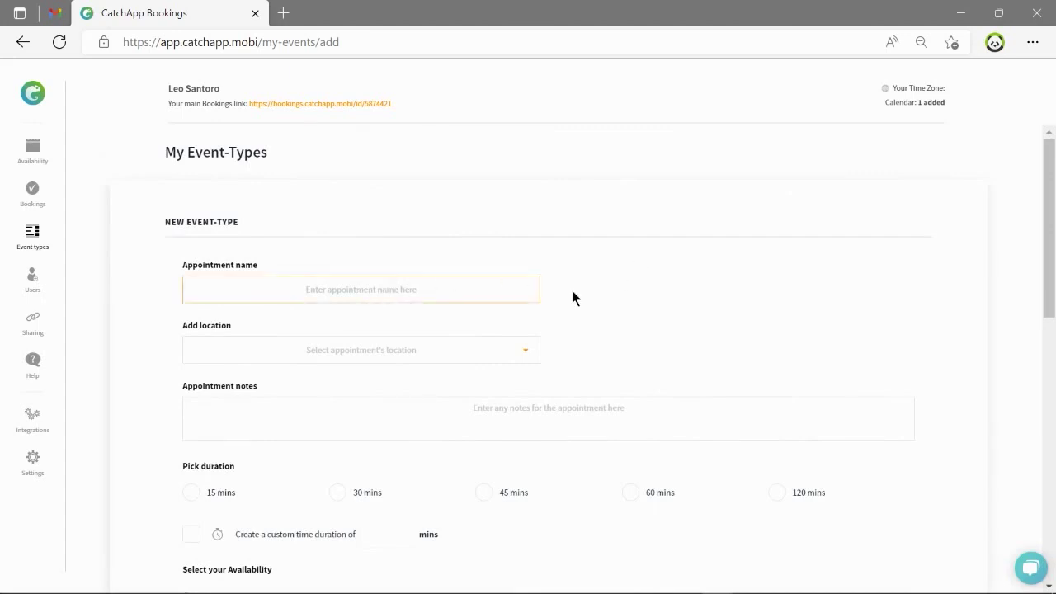
text(Traini)
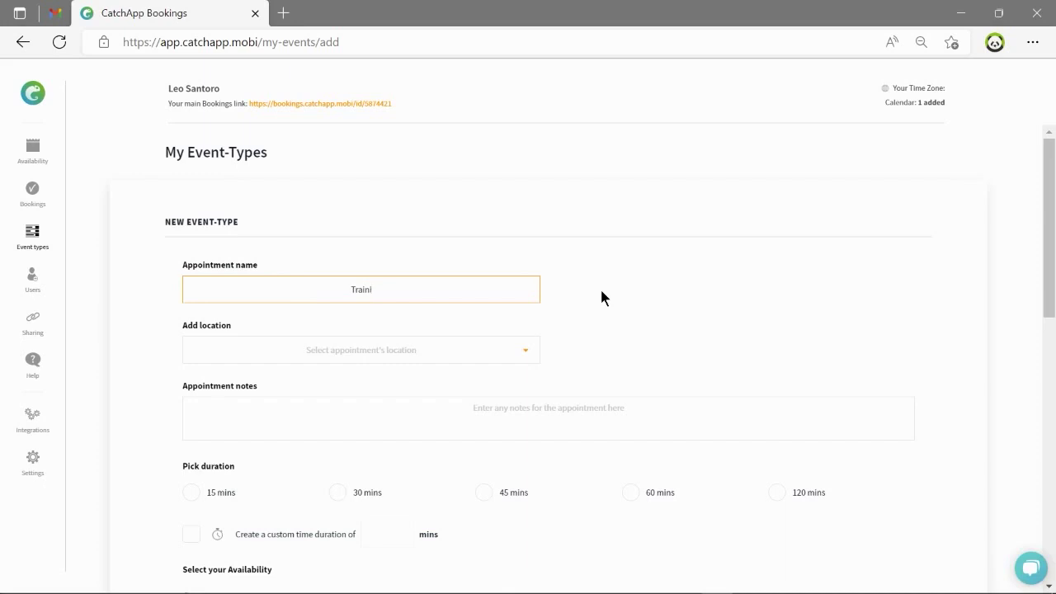
text(ng with Leo)
click(601, 297)
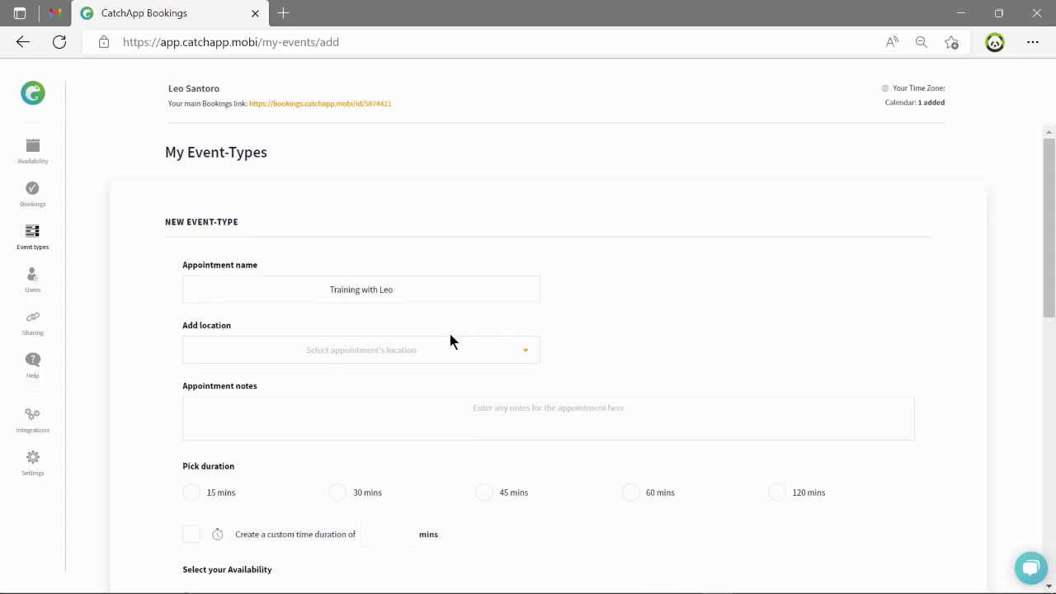
Set the appointment location to Face to face with a pasted venue address.
scroll(438, 354, down, 1)
scroll(332, 246, down, 1)
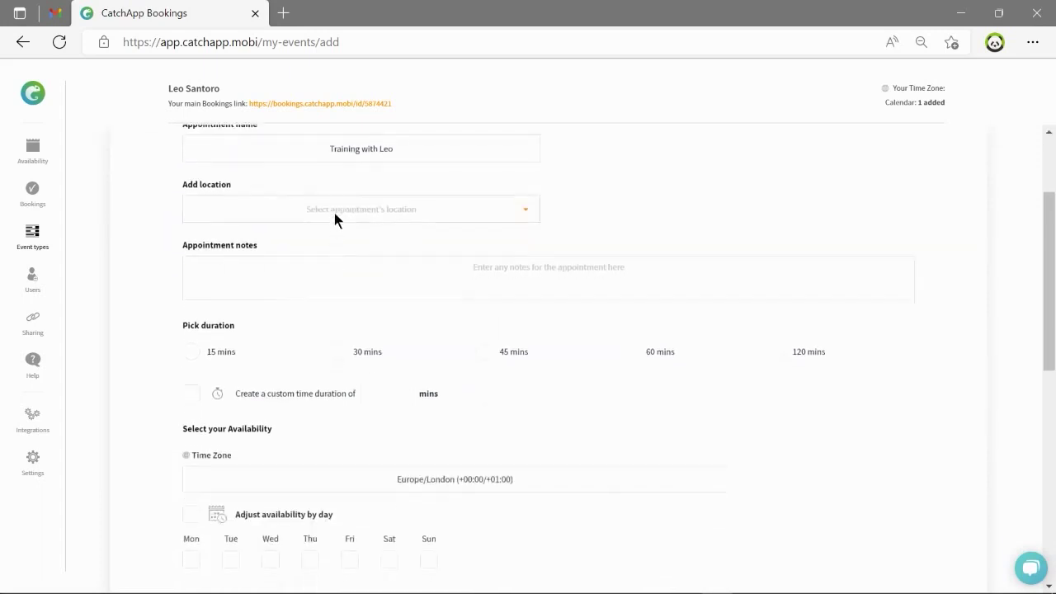
click(335, 213)
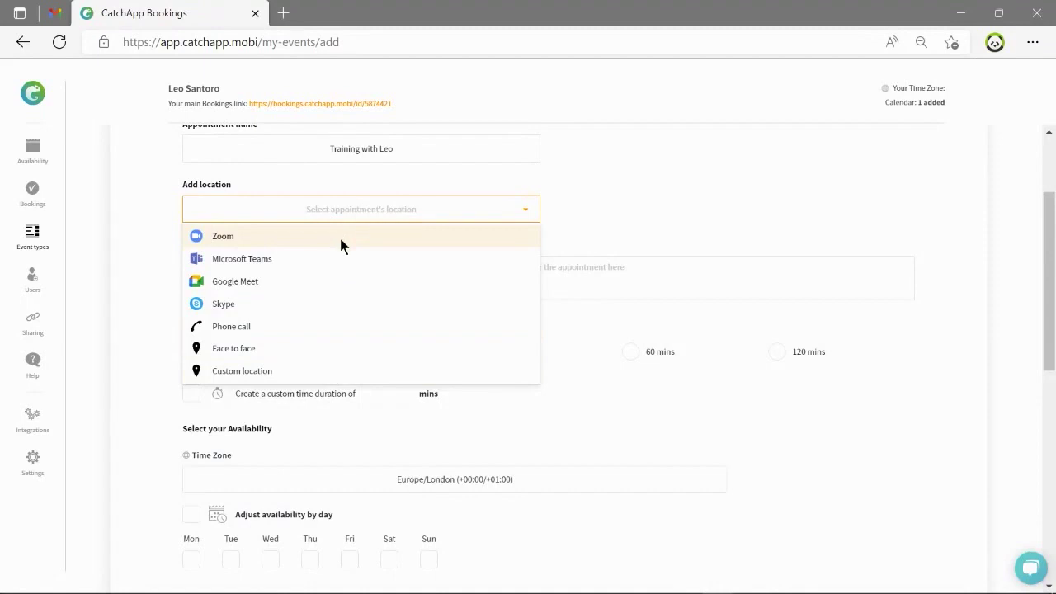
click(343, 326)
click(691, 220)
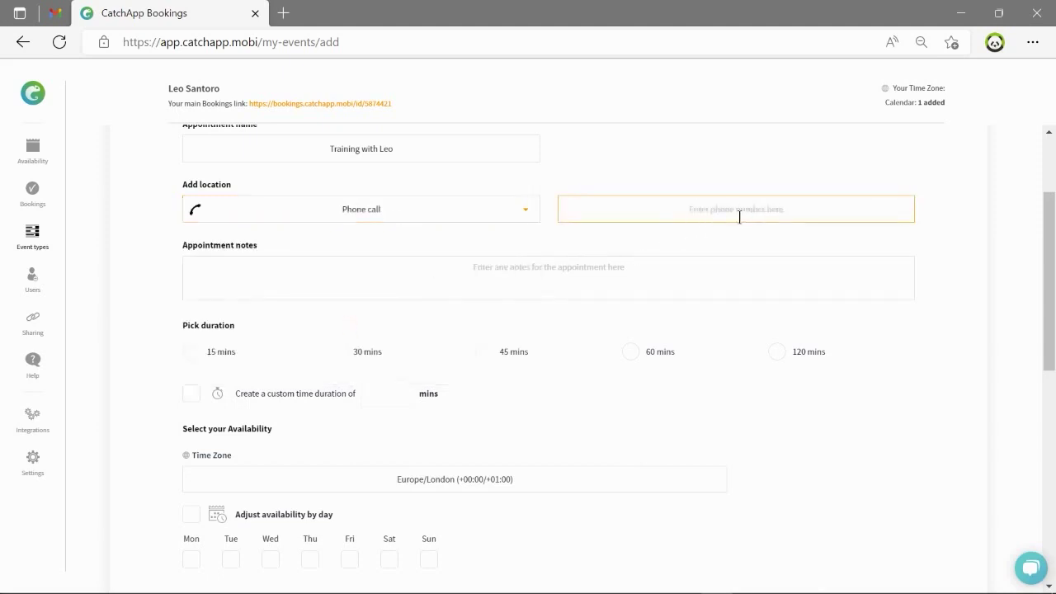
click(463, 213)
click(440, 348)
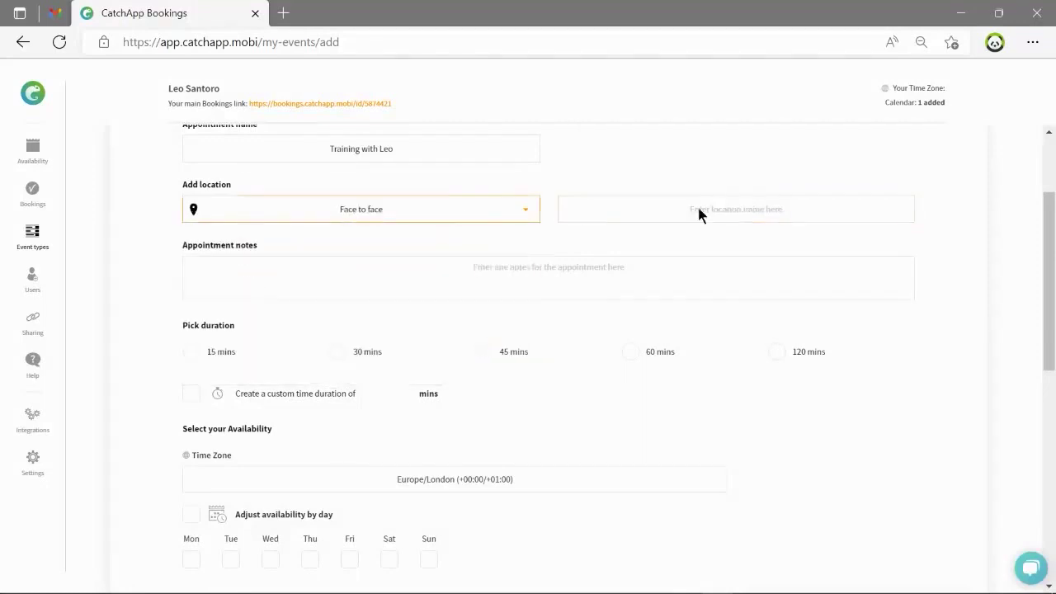
click(715, 209)
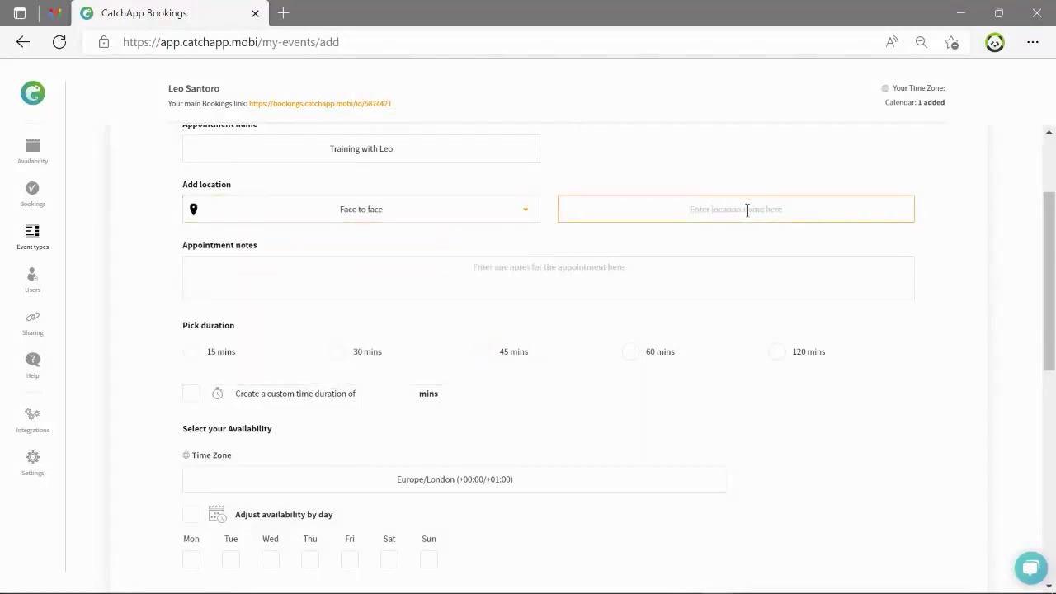
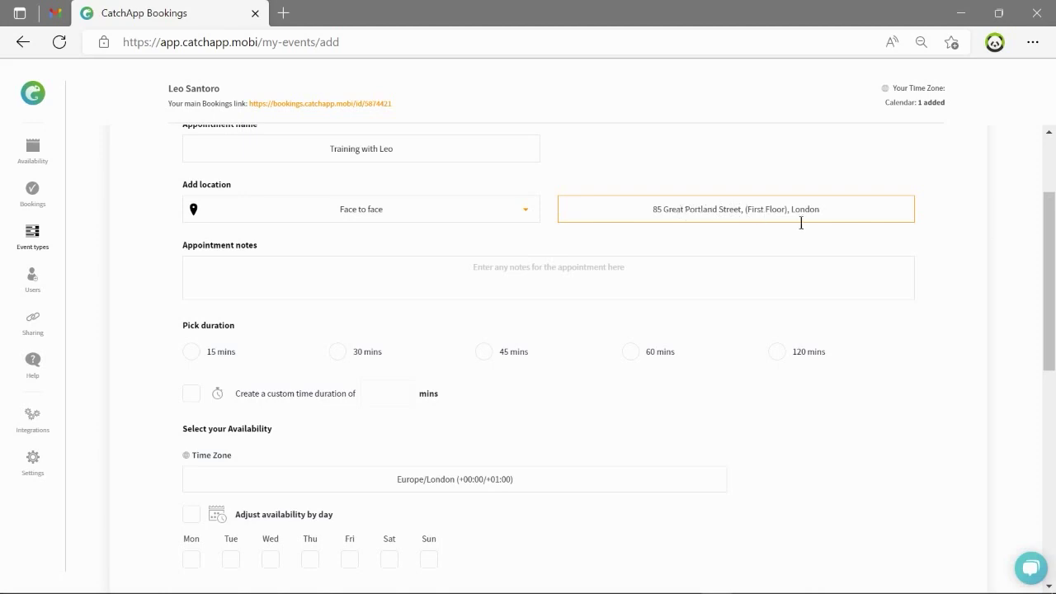
click(797, 239)
Add the appointment note 'Please book a time with me below'.
scroll(668, 226, down, 1)
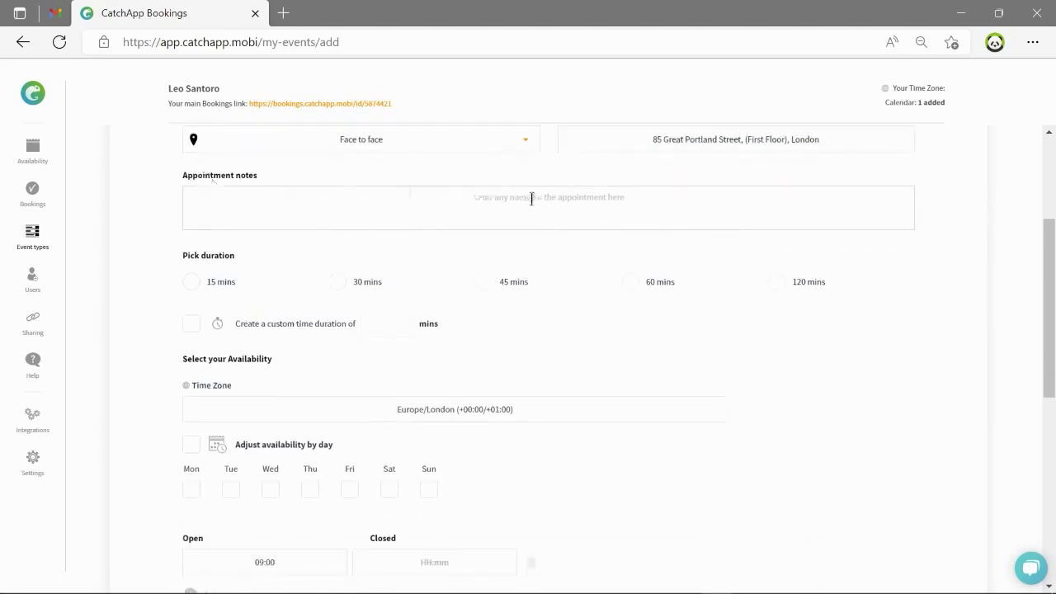
click(646, 217)
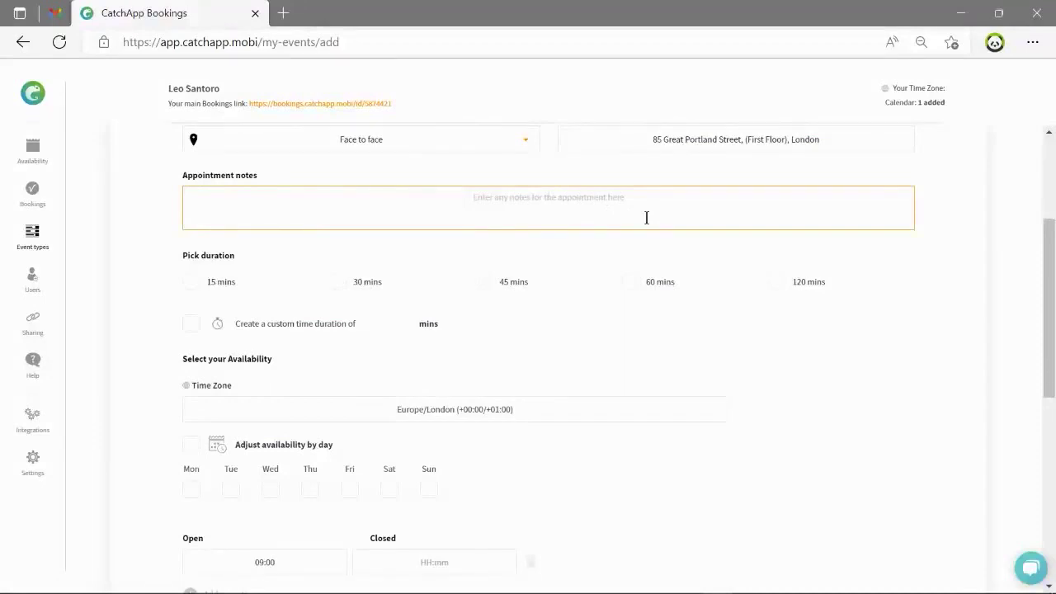
text(Please book a time with me below)
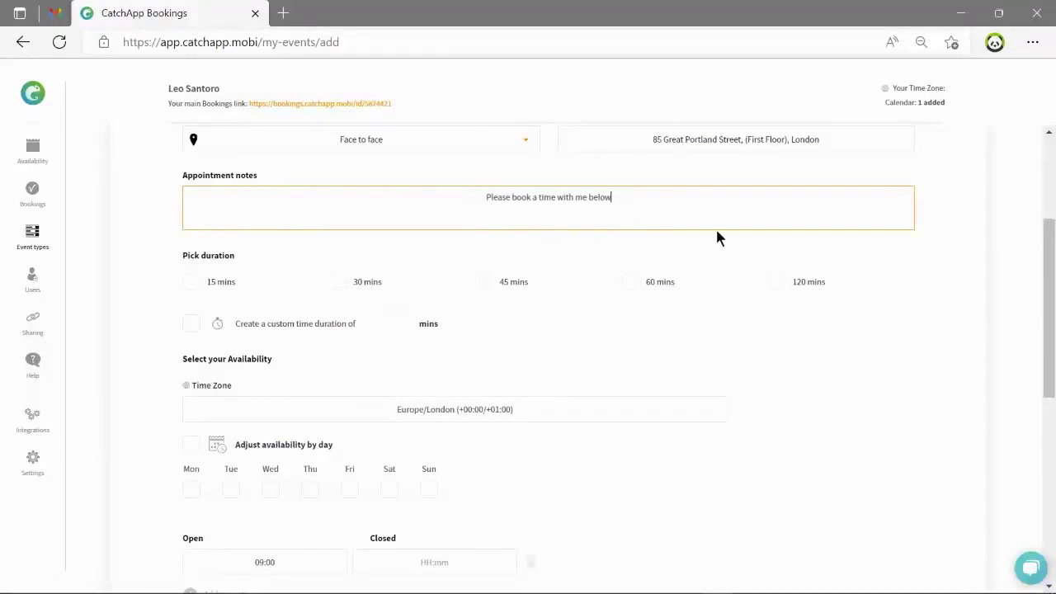
Replace the 45-minute preset with a custom duration of 20 mins.
click(717, 232)
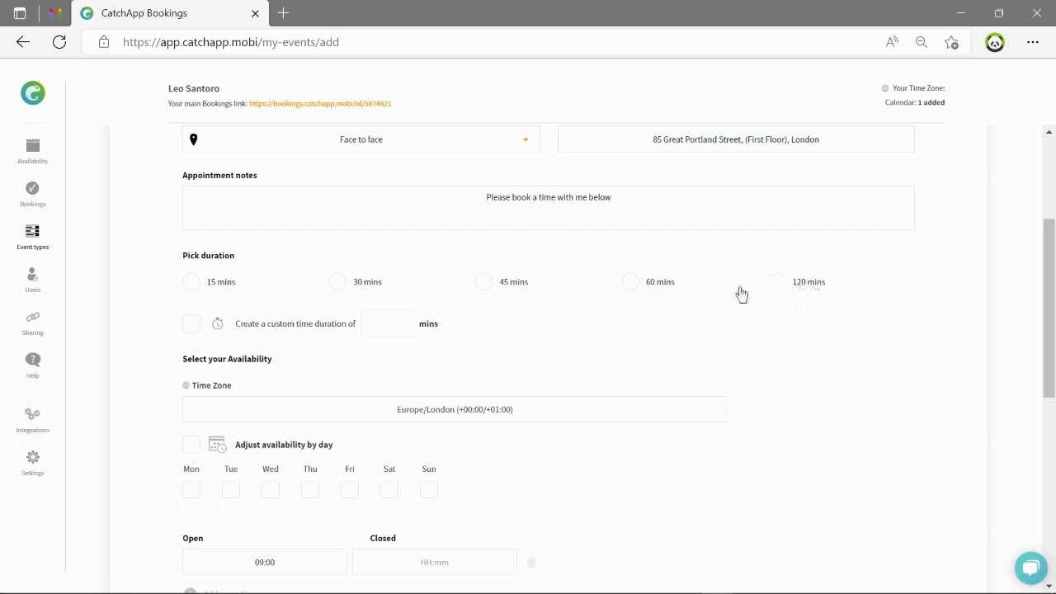
click(485, 283)
click(191, 330)
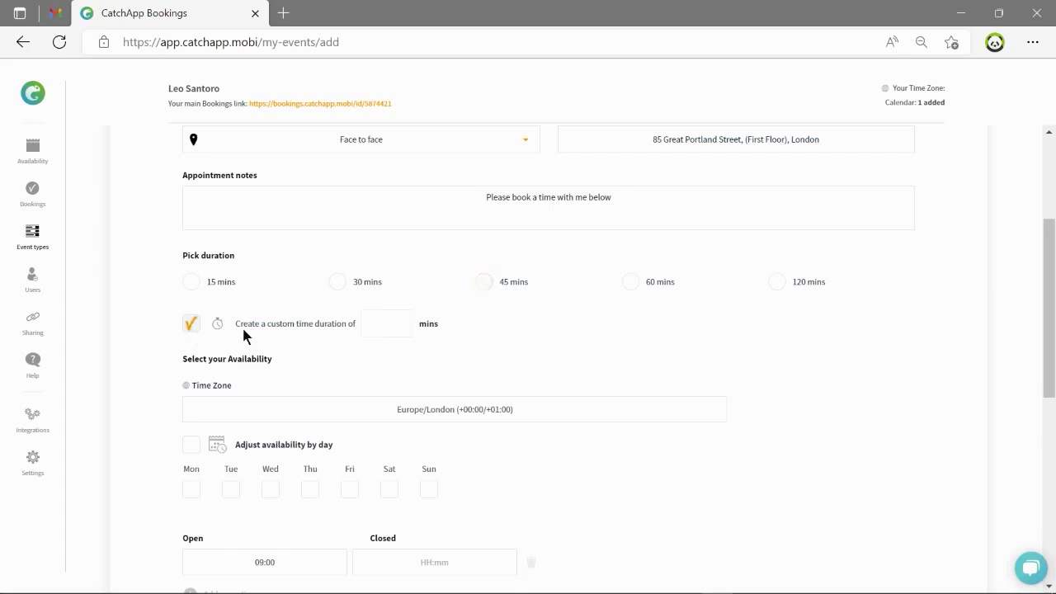
click(388, 321)
text(20)
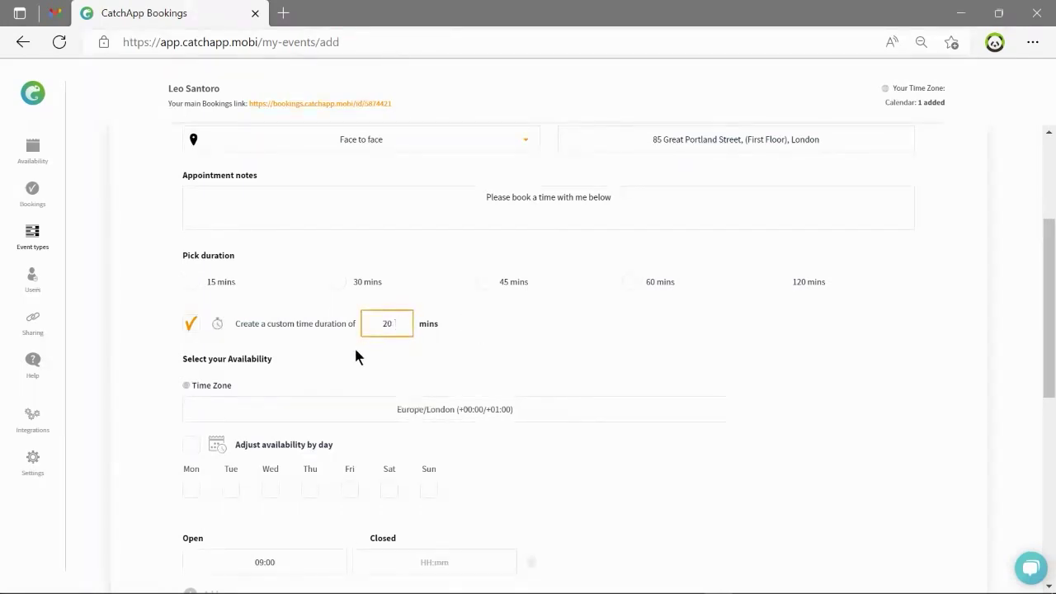
Set the time zone to America/Chicago and add Tuesday through Friday as available days.
scroll(355, 347, down, 2)
click(442, 279)
text(Chicago)
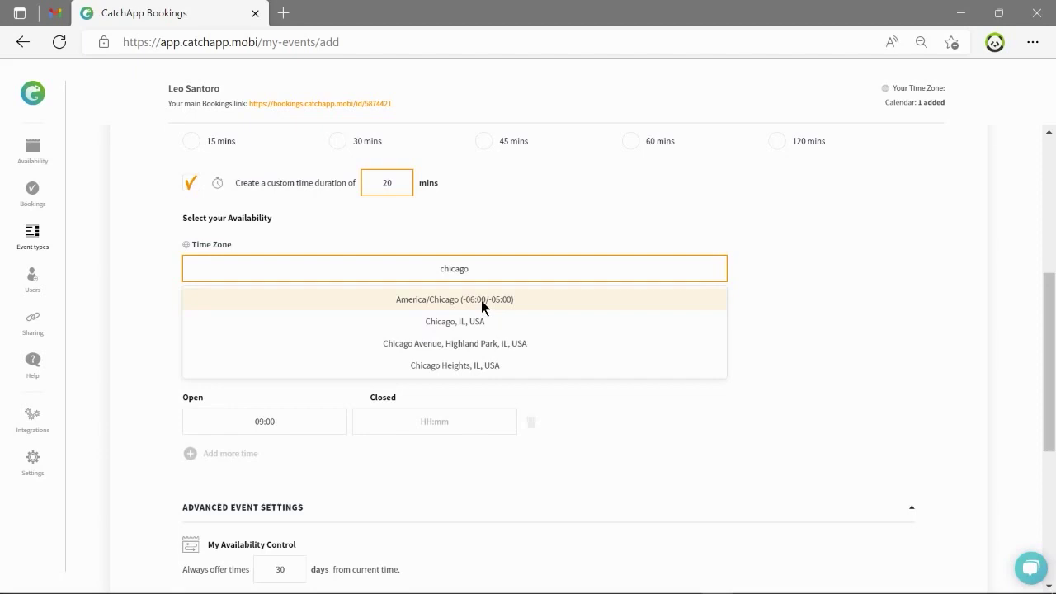
click(482, 301)
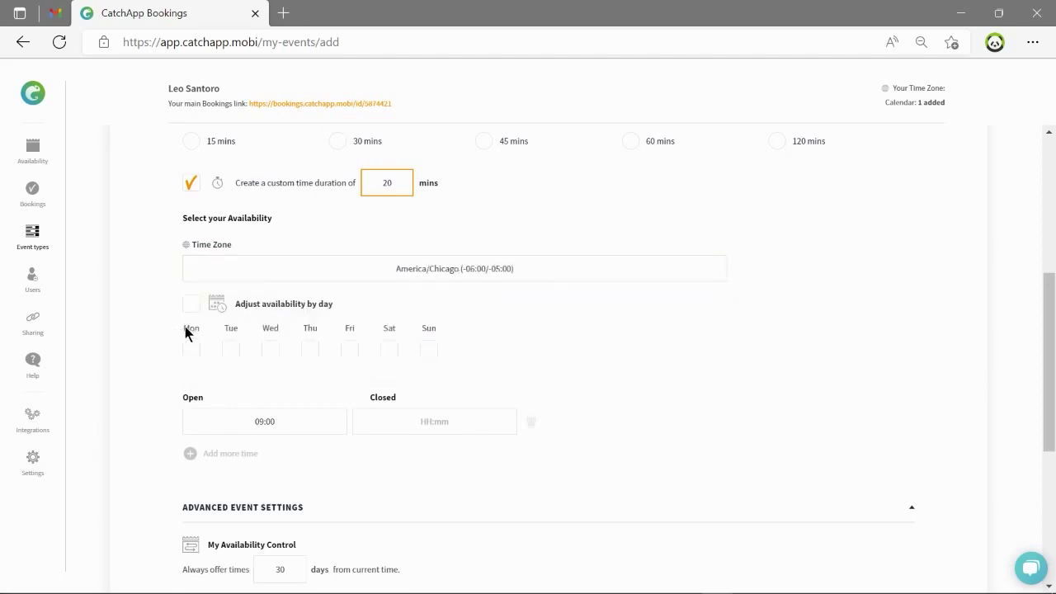
click(230, 350)
click(270, 353)
click(308, 353)
click(347, 354)
Set availability to 09:00–11:30 plus a second range of 13:30–16:00.
scroll(346, 357, down, 2)
click(392, 287)
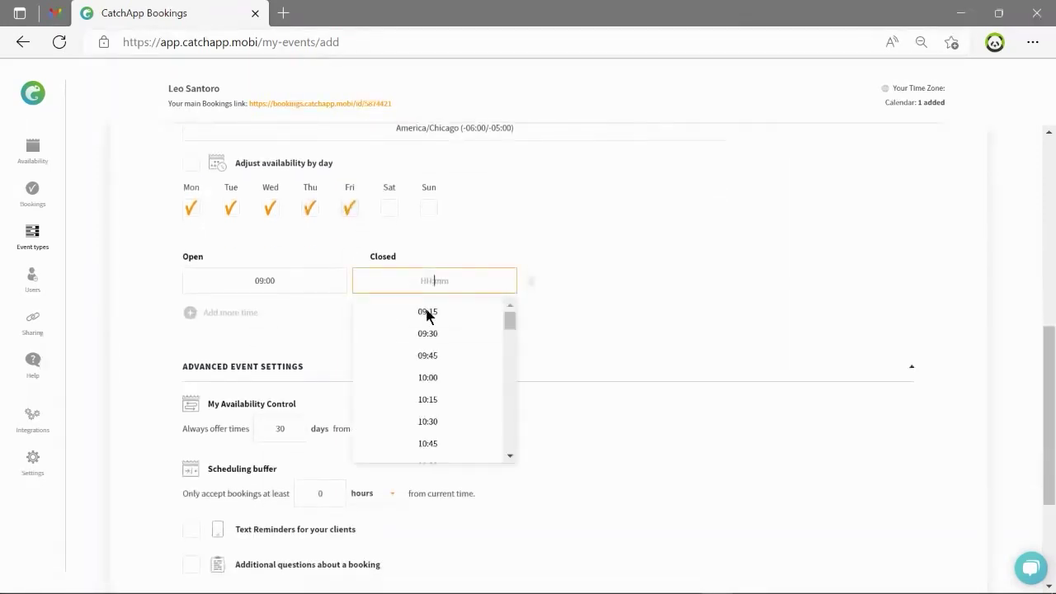
scroll(429, 339, down, 2)
click(450, 411)
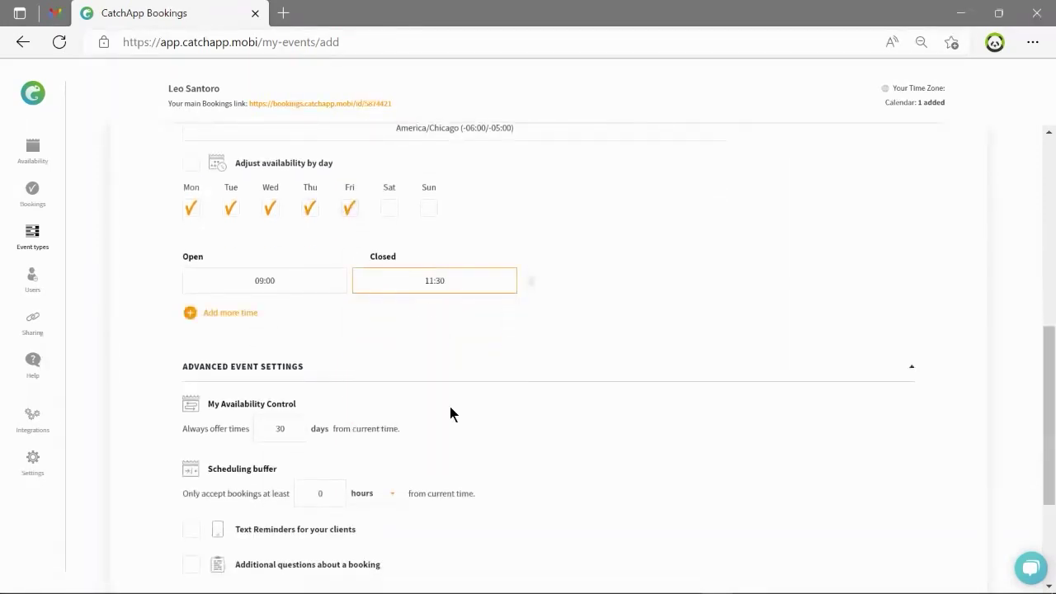
click(239, 318)
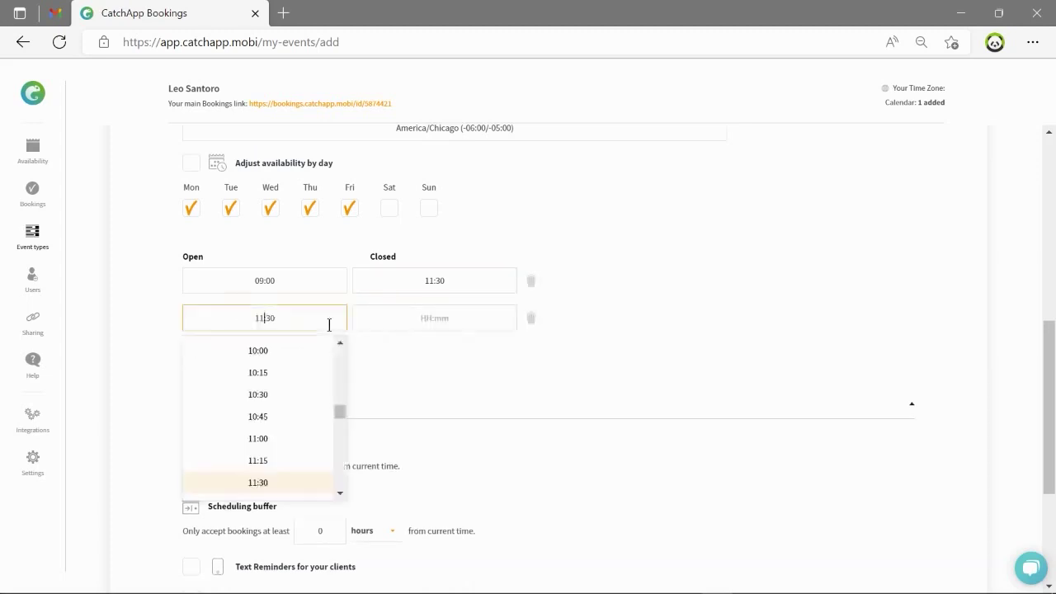
scroll(247, 417, down, 2)
click(255, 411)
click(431, 411)
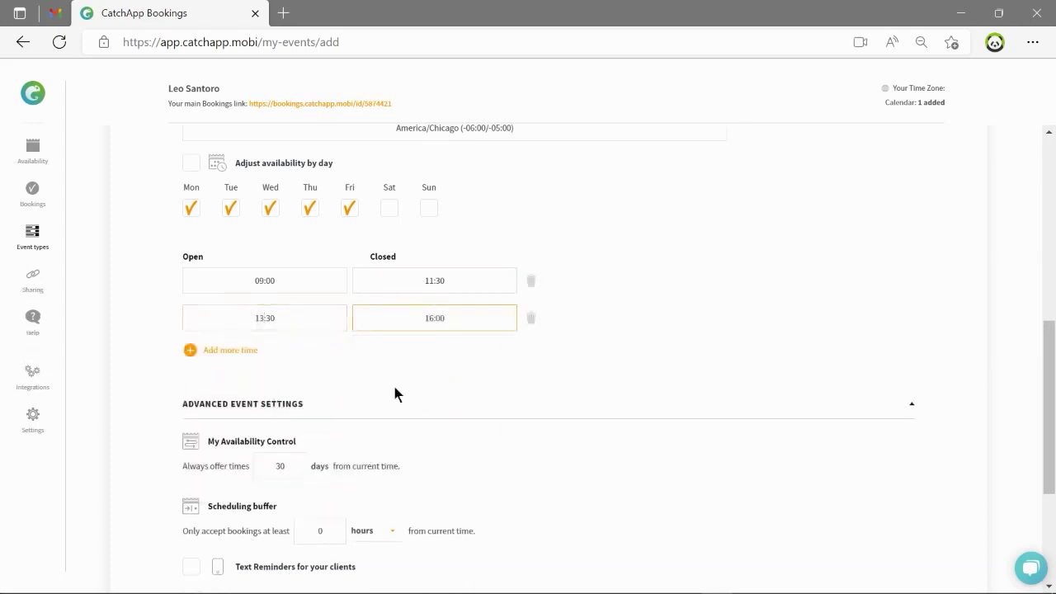
click(592, 315)
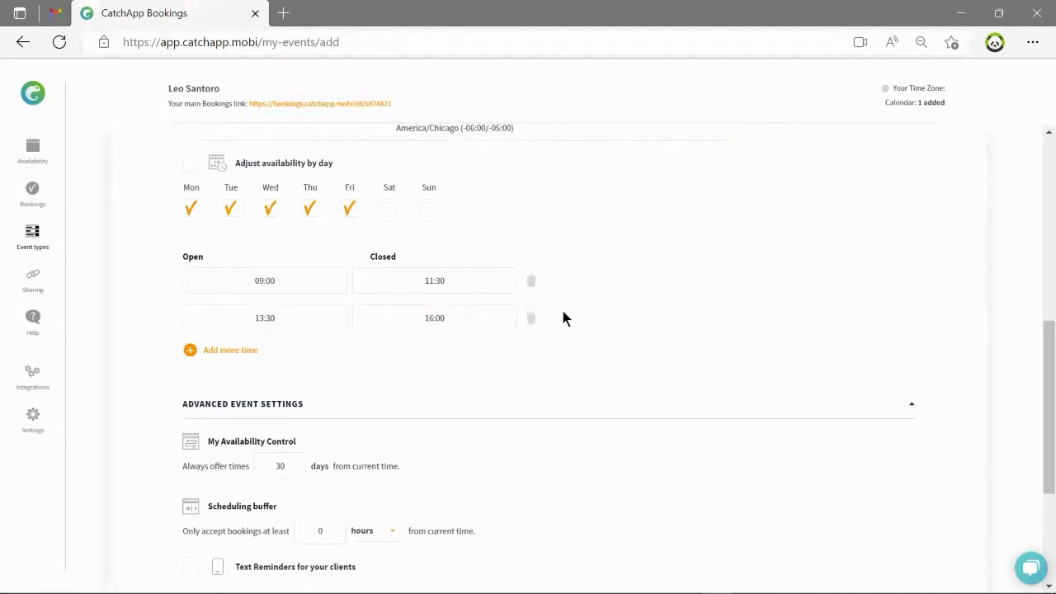
Enable per-day hours, drop Monday's afternoon range and close Tuesday afternoon at 14:15.
click(193, 166)
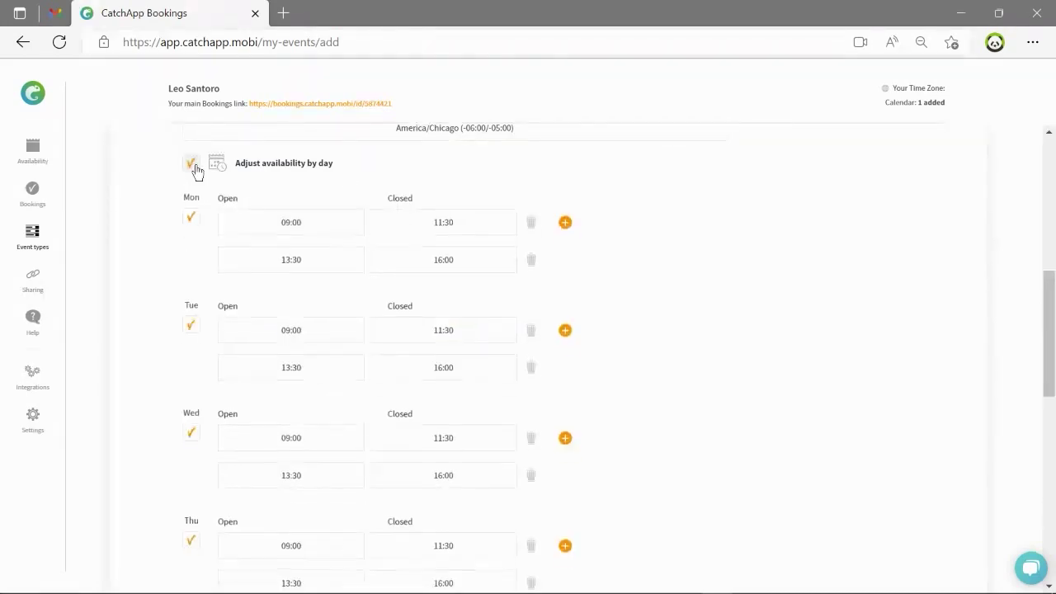
click(531, 258)
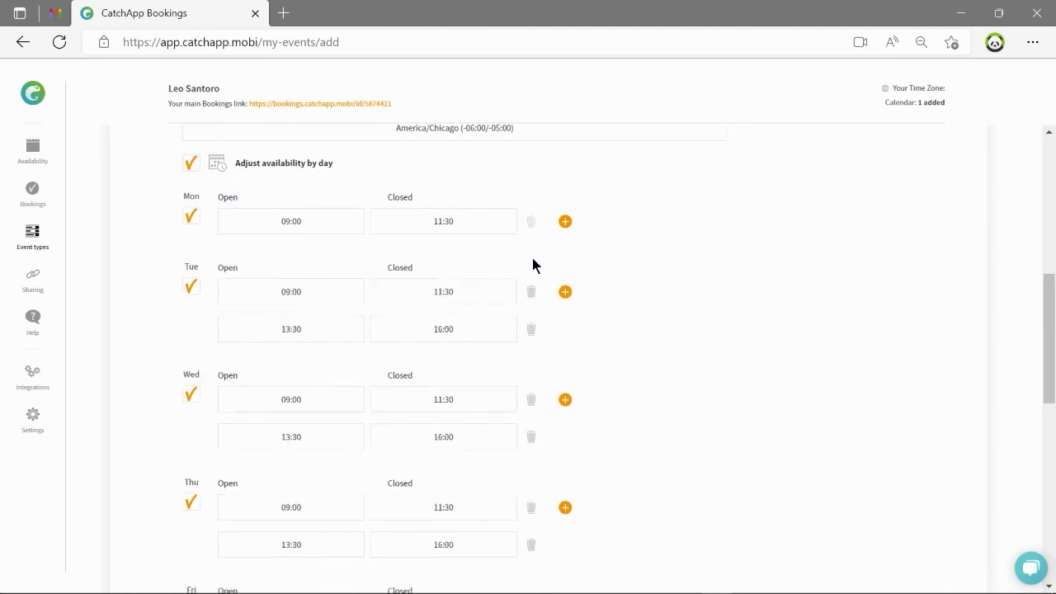
scroll(495, 272, down, 2)
click(438, 189)
click(413, 282)
Start Wednesday at 09:30 and remove the Thursday and Friday morning ranges.
scroll(427, 261, down, 1)
click(314, 187)
click(316, 292)
scroll(412, 272, down, 1)
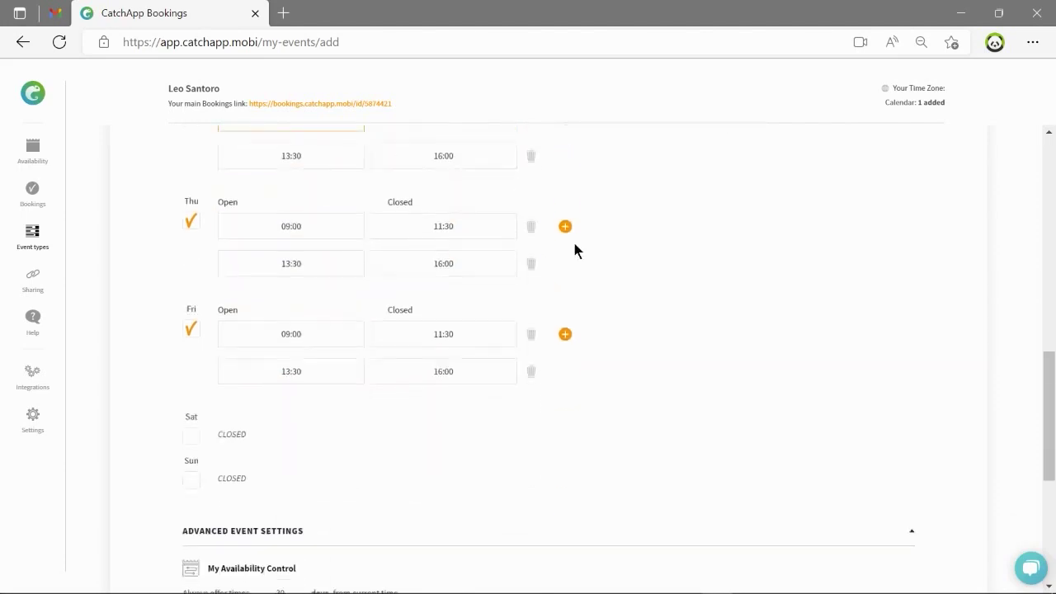
click(531, 333)
click(530, 226)
scroll(611, 273, up, 4)
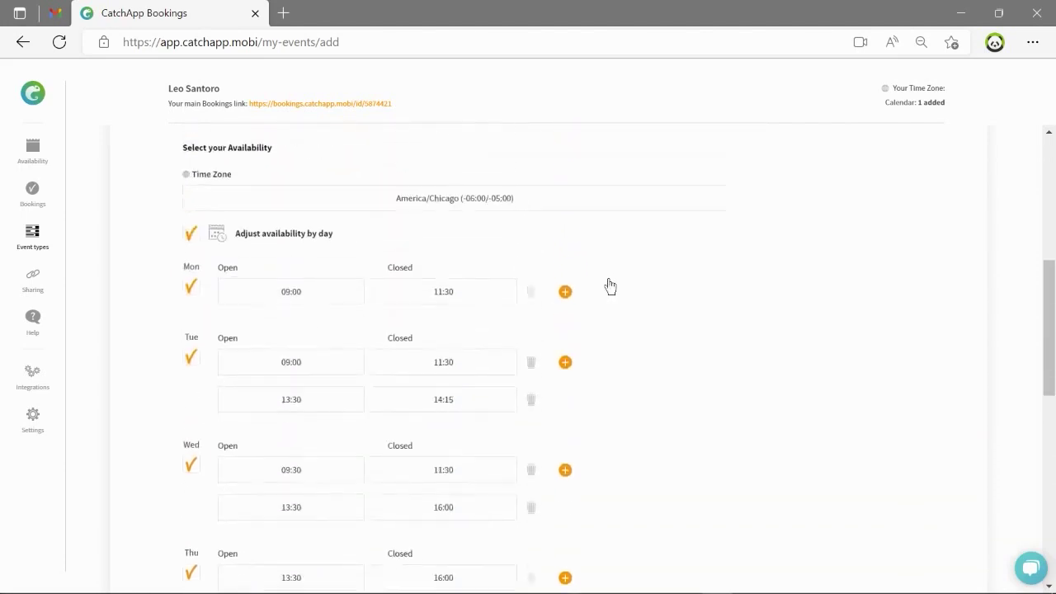
scroll(632, 275, up, 1)
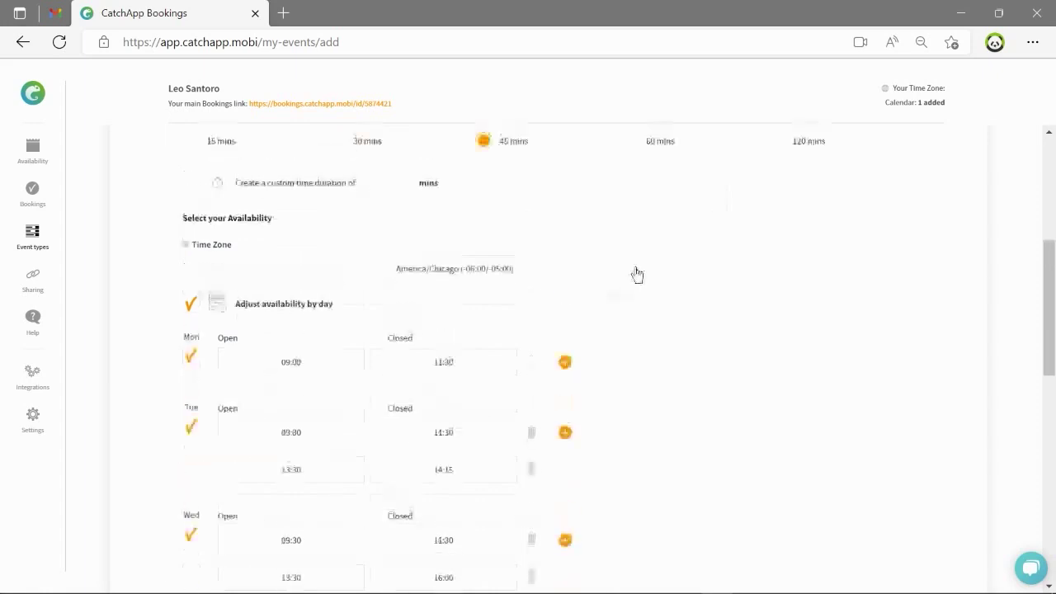
scroll(634, 273, down, 3)
scroll(649, 292, down, 3)
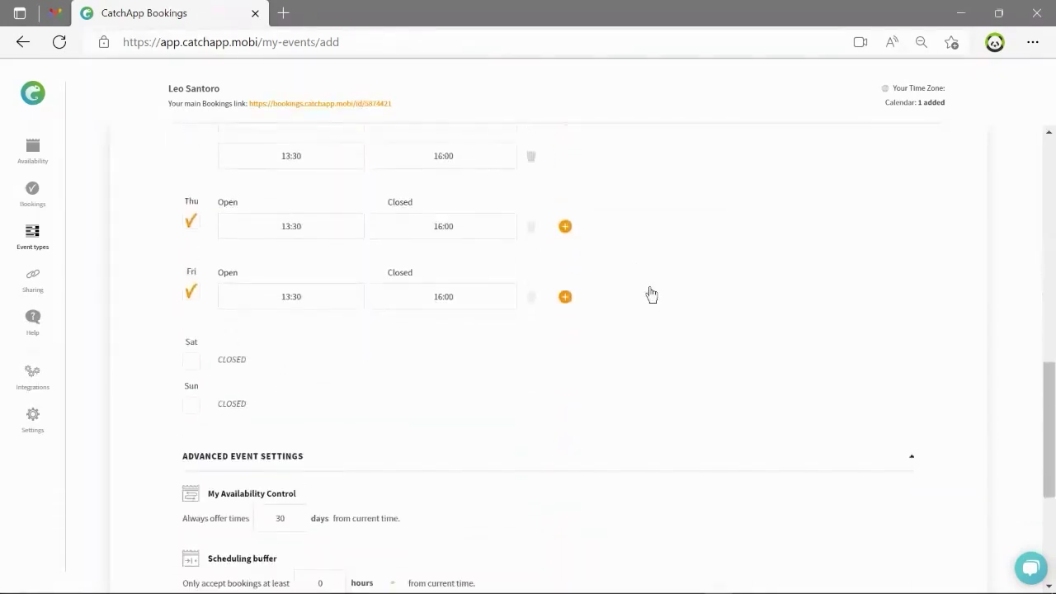
scroll(650, 294, down, 3)
scroll(656, 291, down, 1)
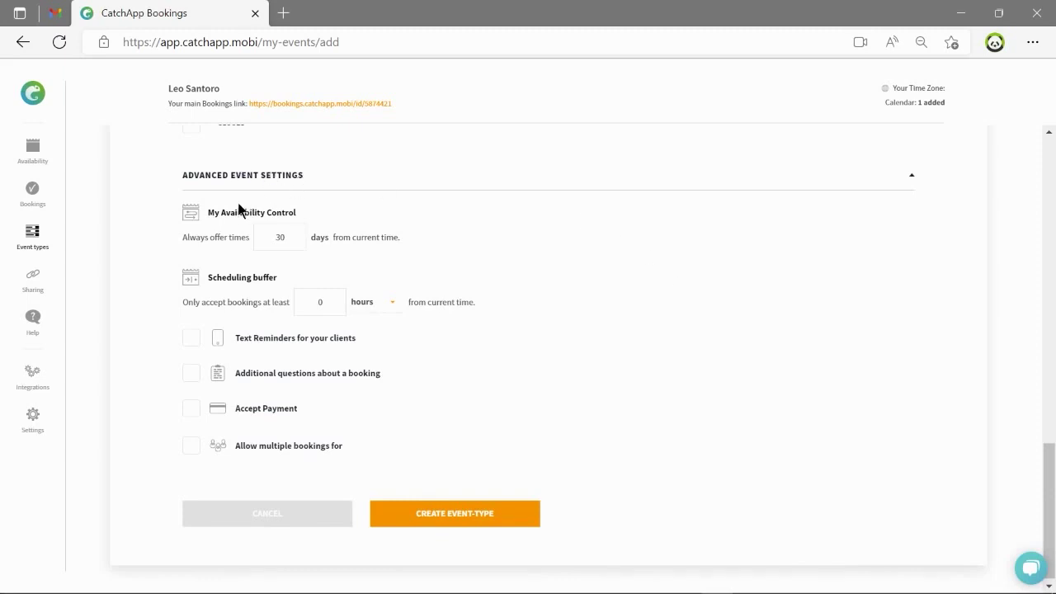
Offer booking times 120 days ahead.
double_click(288, 240)
text(120)
click(351, 252)
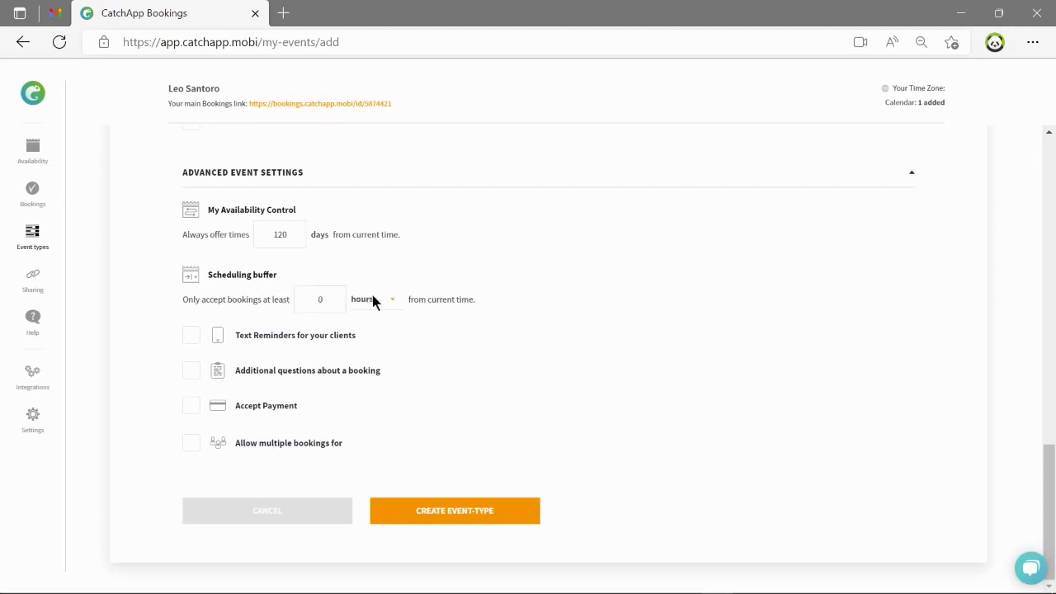
Set a 1-day scheduling buffer and turn on text reminders for clients.
click(331, 300)
text(1)
click(379, 310)
click(369, 329)
click(196, 337)
Add the booking question 'What would you like to achieve within this session?'.
click(191, 374)
scroll(270, 371, down, 1)
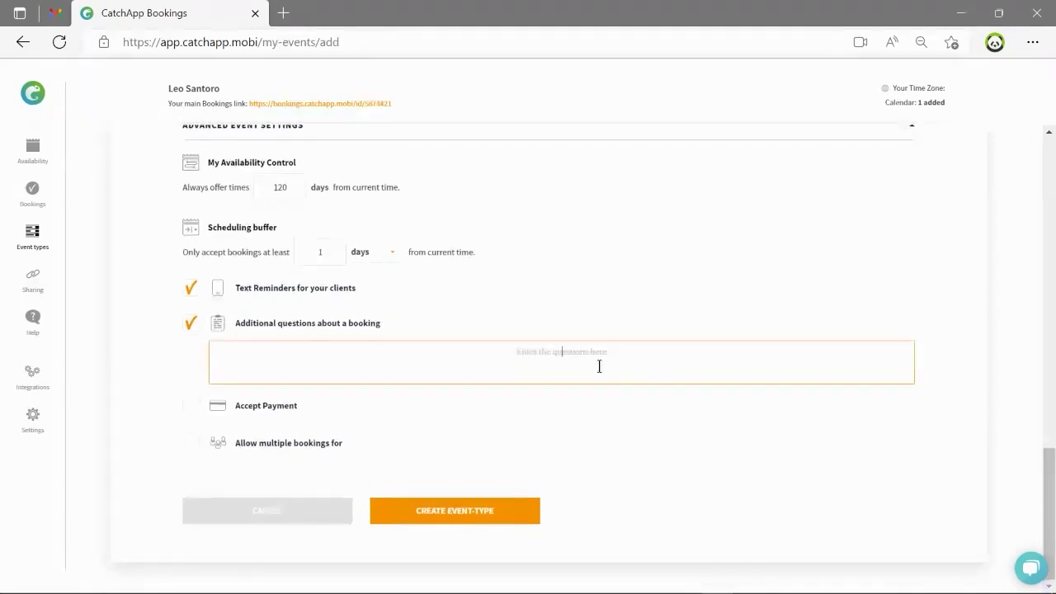
text(What would you like to achieve within this session?)
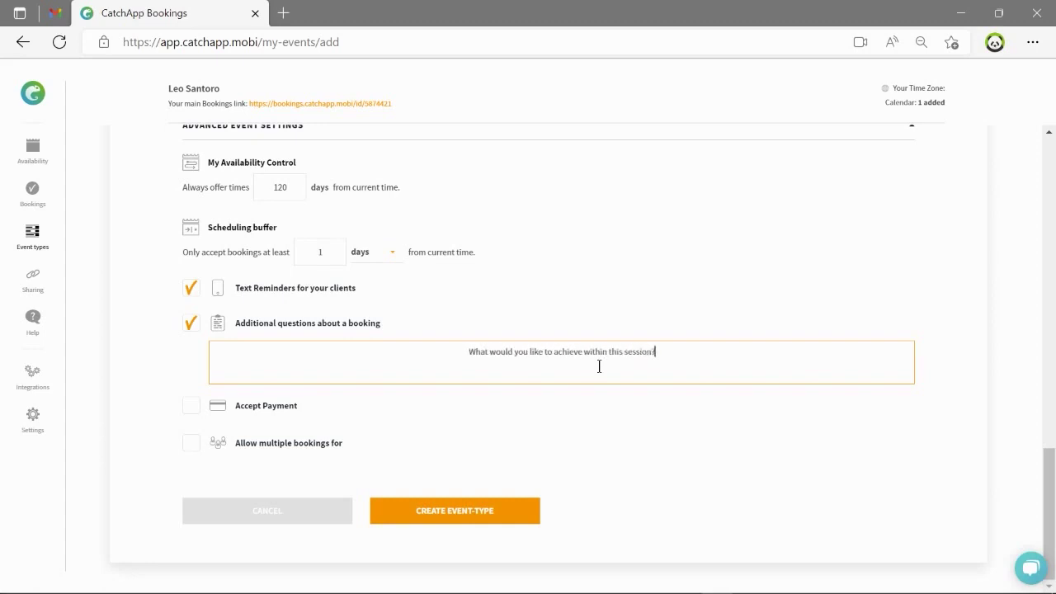
Leave payment and multiple bookings turned off and create the Training with Leo event type.
click(191, 406)
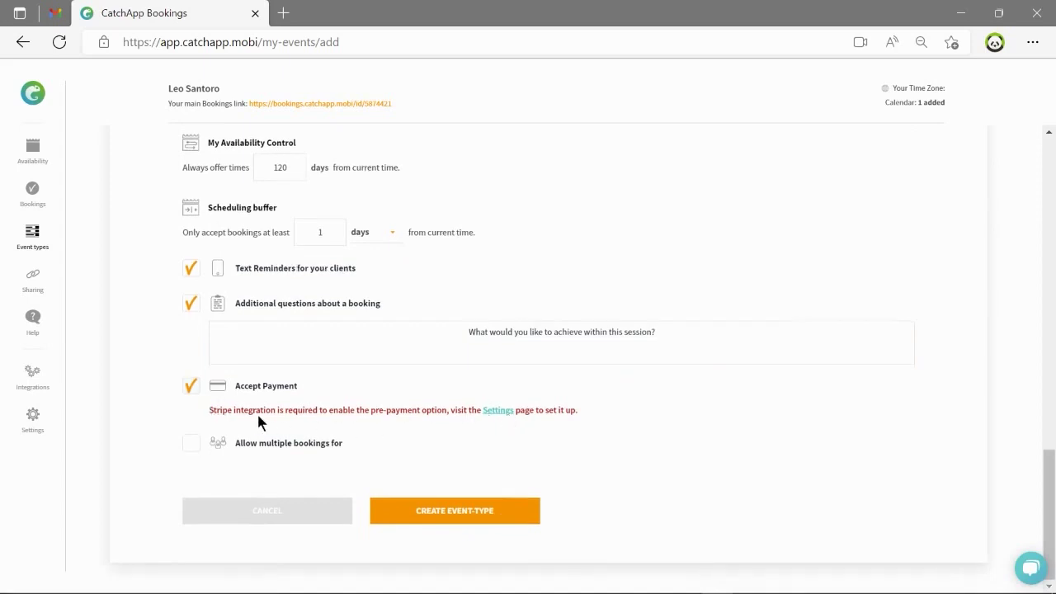
click(191, 386)
click(191, 443)
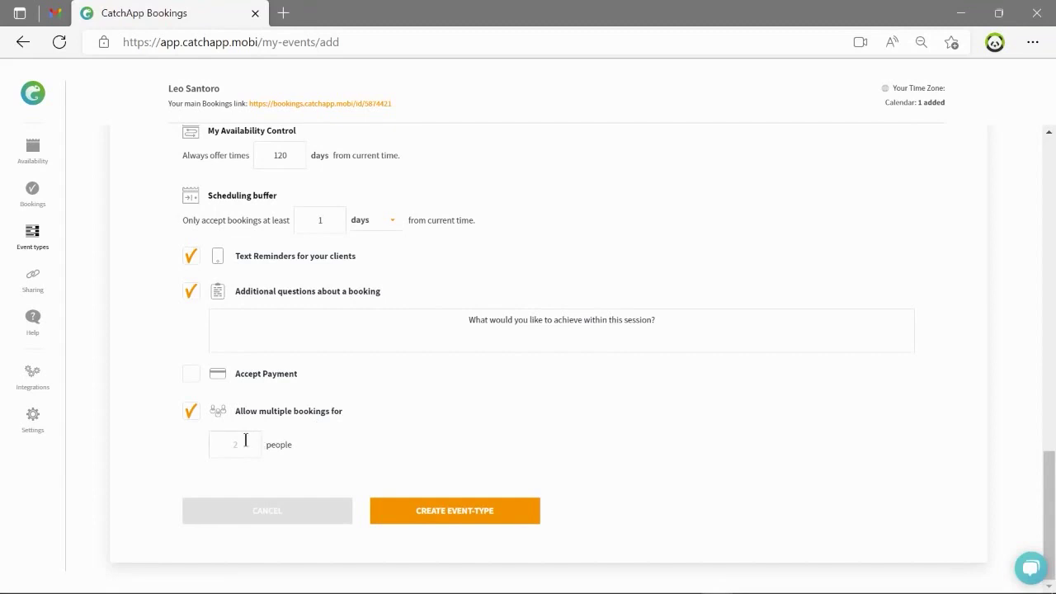
click(241, 444)
click(190, 411)
click(459, 517)
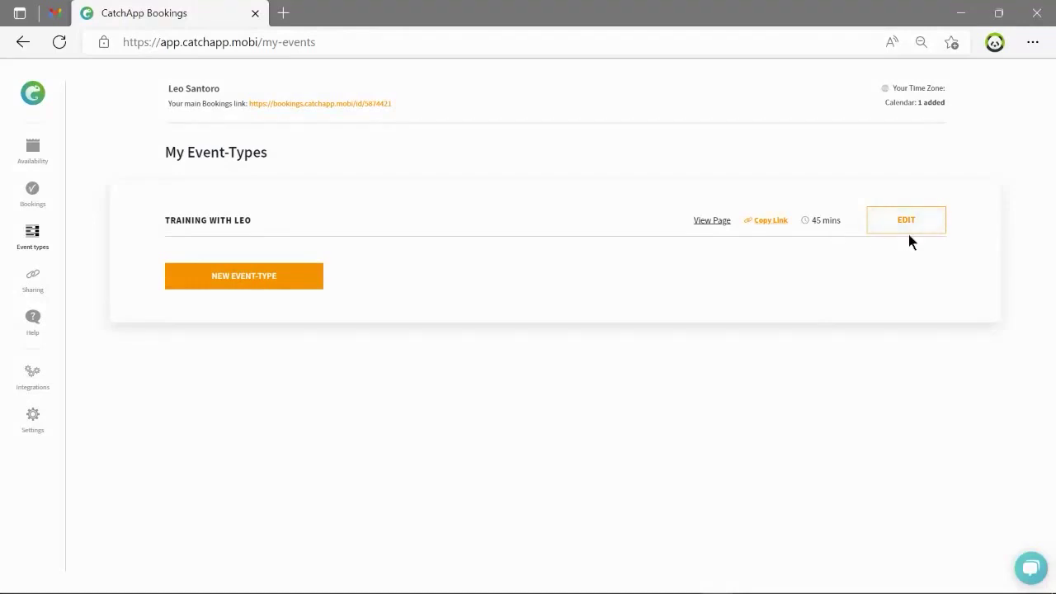
Copy the Training with Leo booking link from My Event-Types.
click(767, 225)
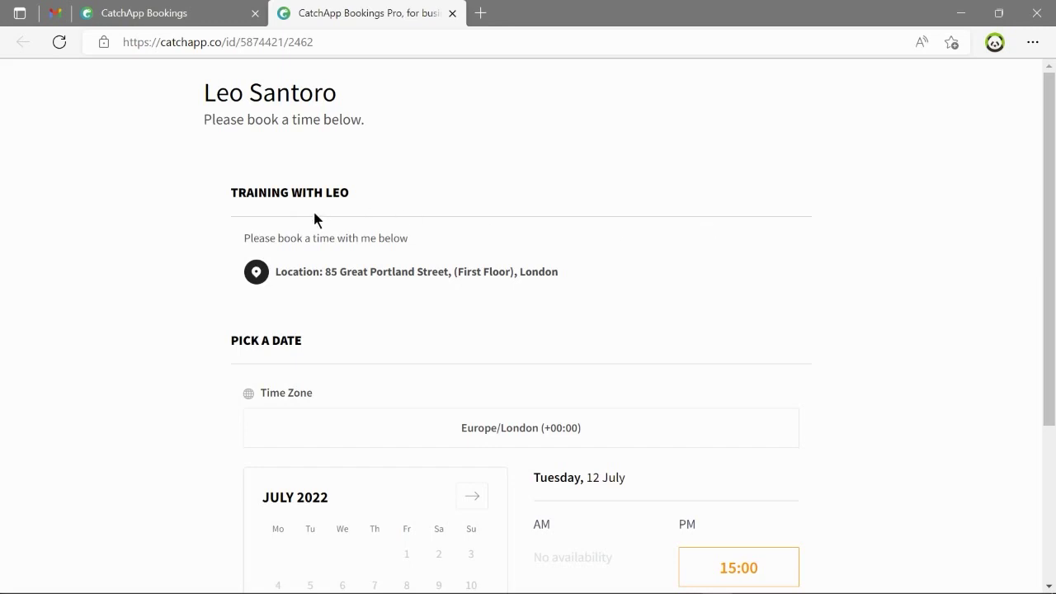
Browse the months back to July 2022 and pick the 15:00 slot on Tuesday 12 July.
scroll(460, 288, down, 3)
click(472, 266)
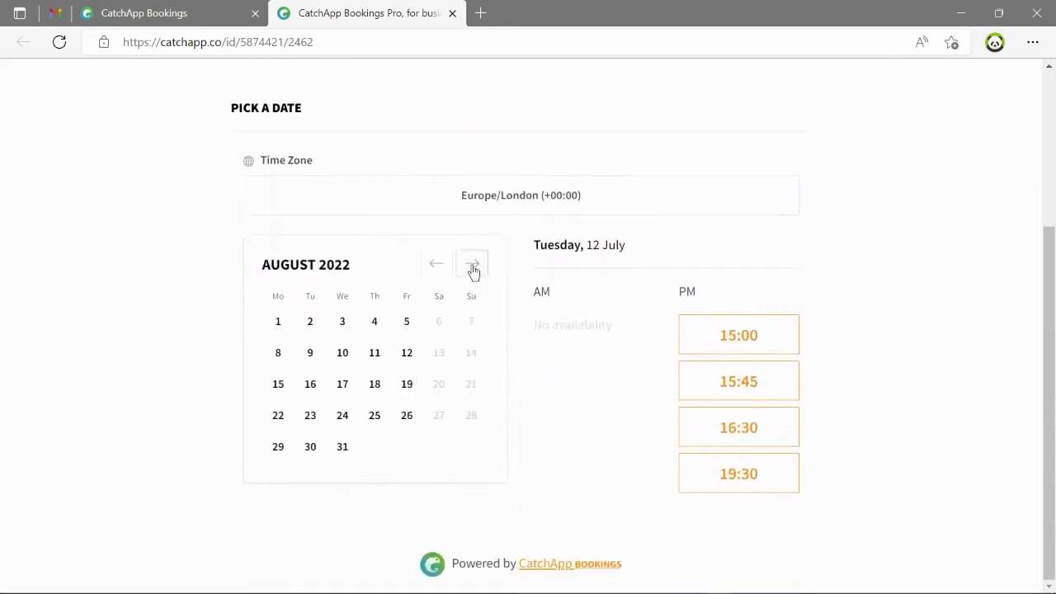
click(473, 269)
click(445, 271)
click(445, 271)
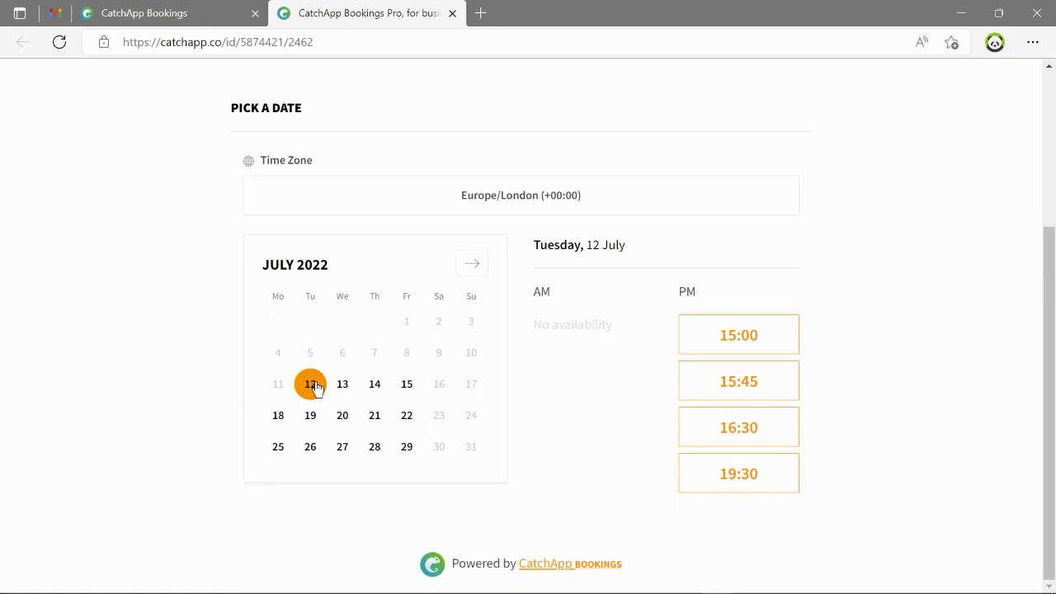
click(726, 336)
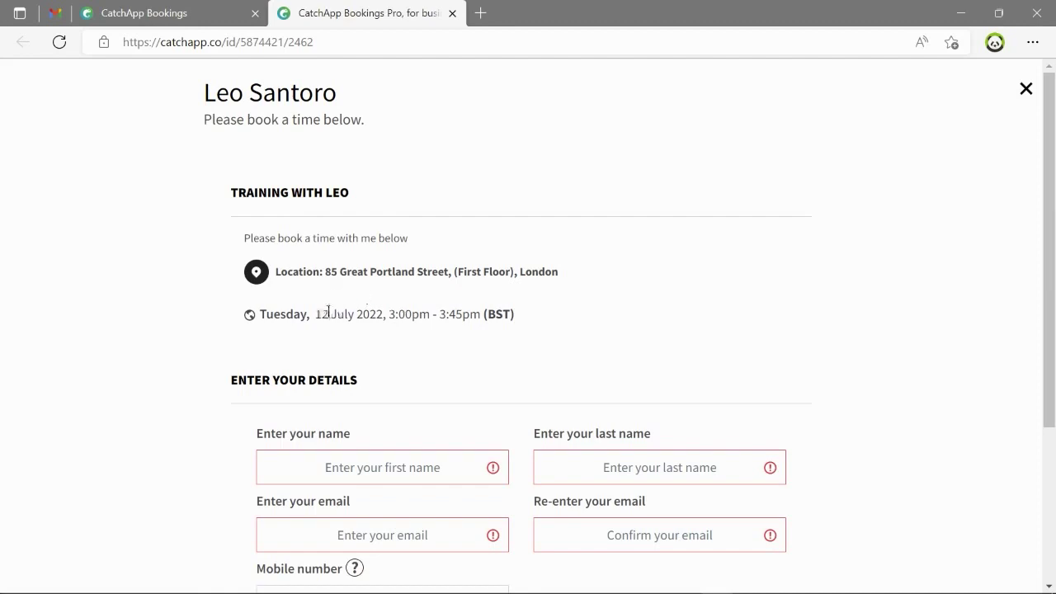
Fill in the booker's first name, last name and e-mail address, confirming the e-mail.
scroll(503, 316, down, 2)
click(418, 316)
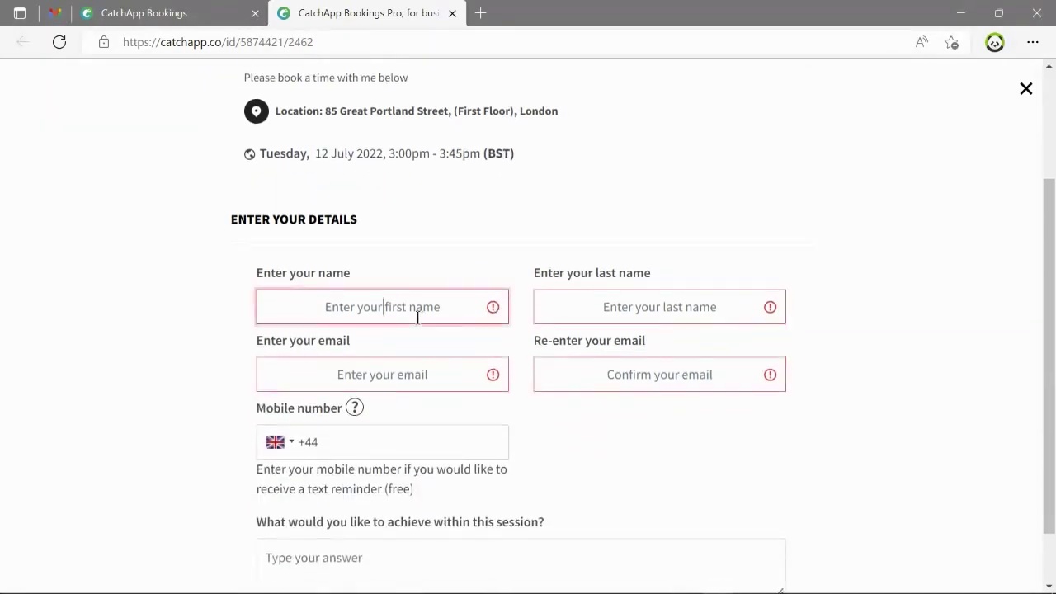
click(660, 302)
click(429, 373)
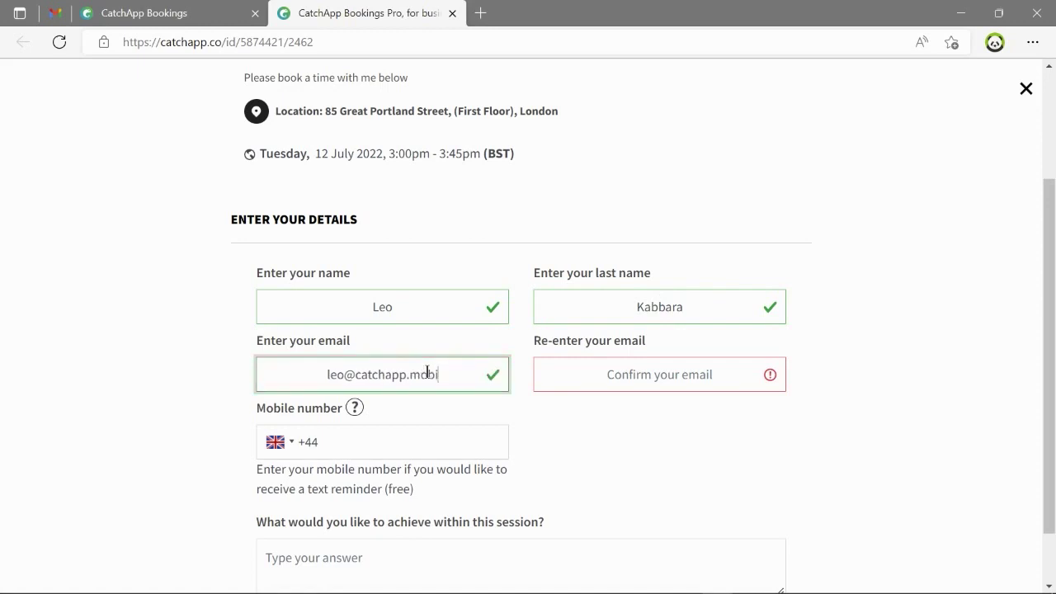
click(613, 382)
scroll(379, 417, down, 1)
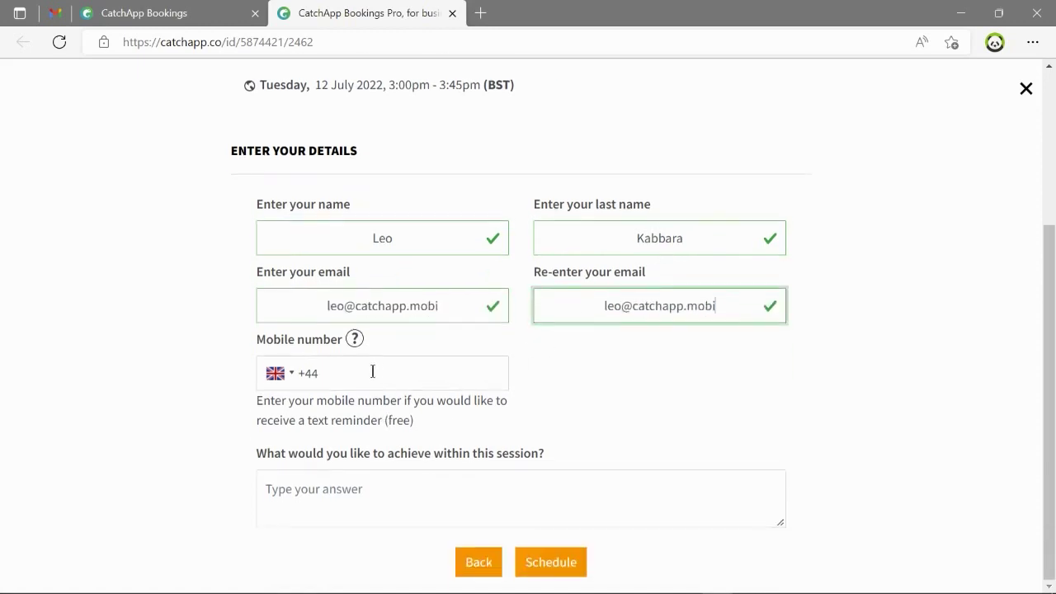
Answer the session-goal question about discussing data report fundamentals and submit the booking.
click(357, 359)
mouse_move(355, 343)
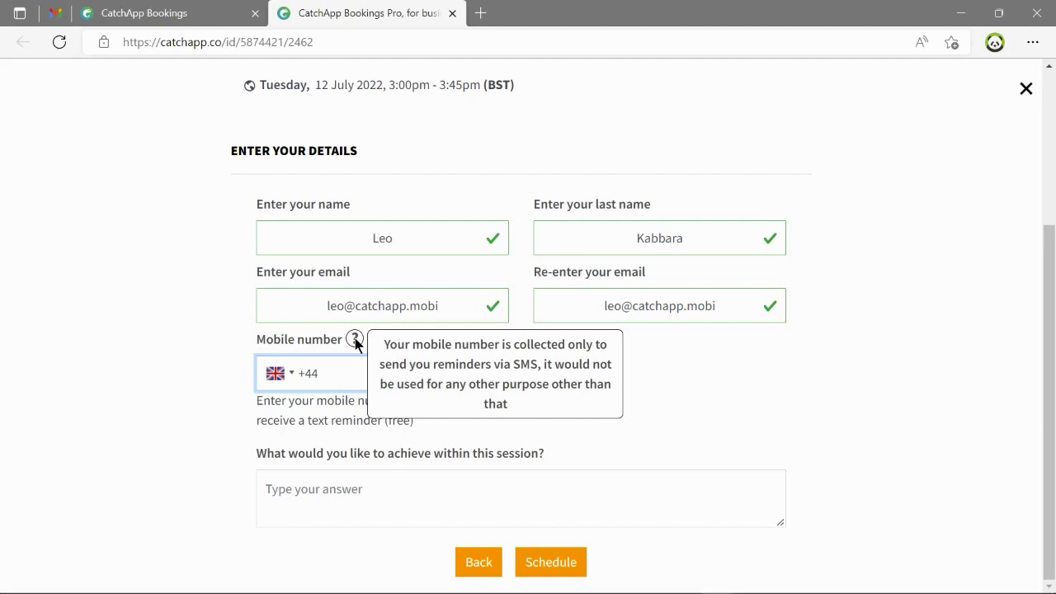
click(430, 489)
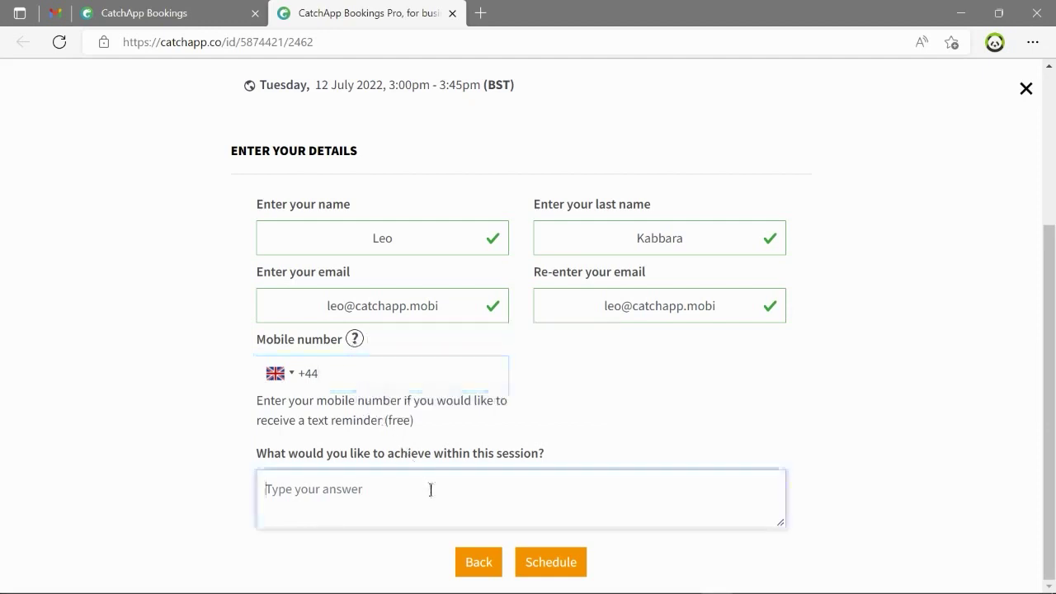
text(To discuss the fundamentals of dat)
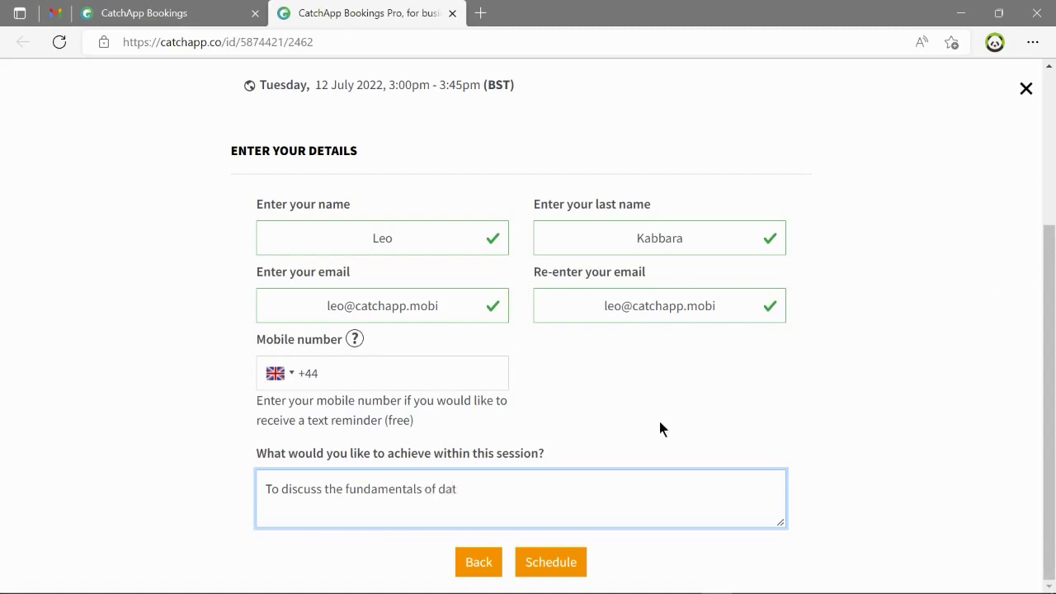
text(eports)
click(561, 561)
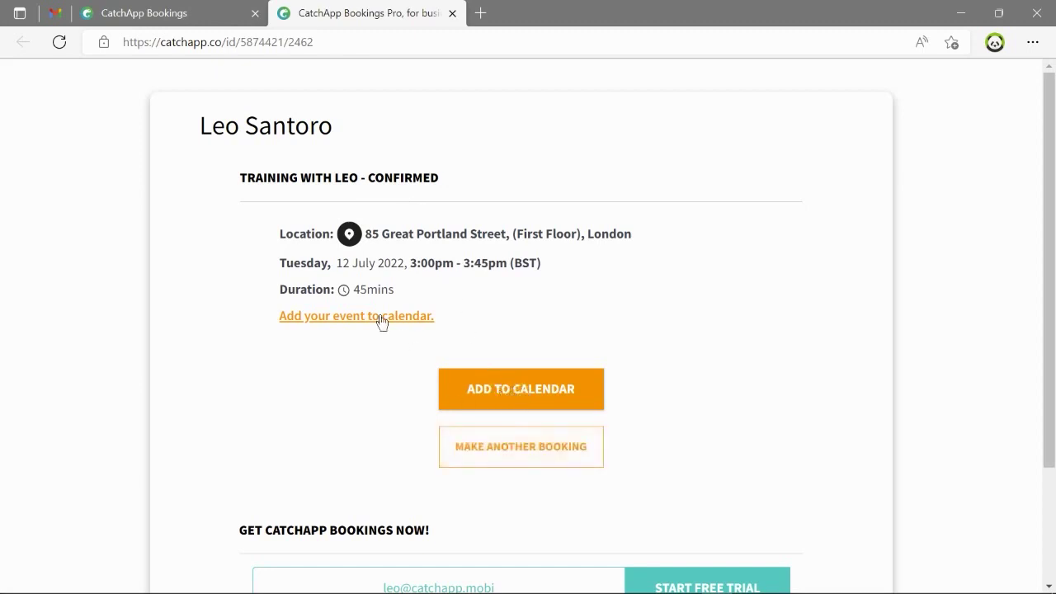
Open the 'Your new event-type link' email in Gmail and inspect its unique booking link.
click(56, 13)
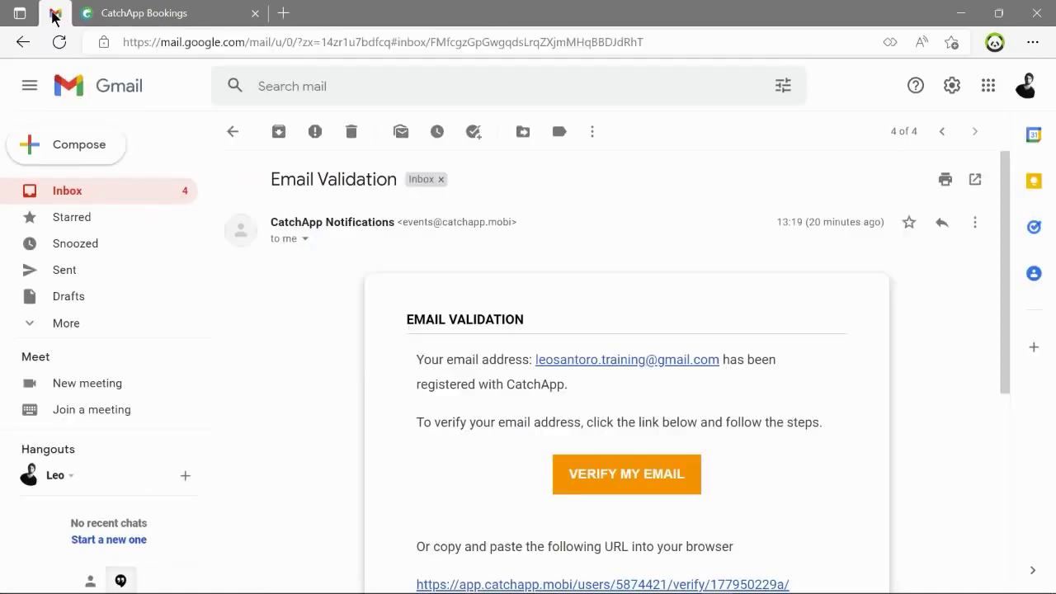
click(232, 145)
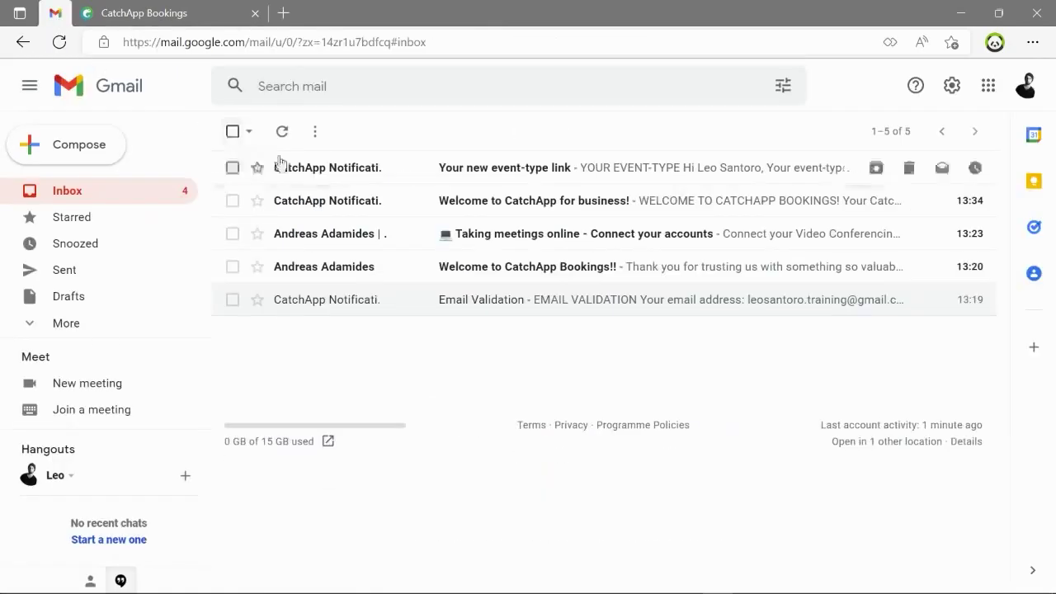
click(515, 173)
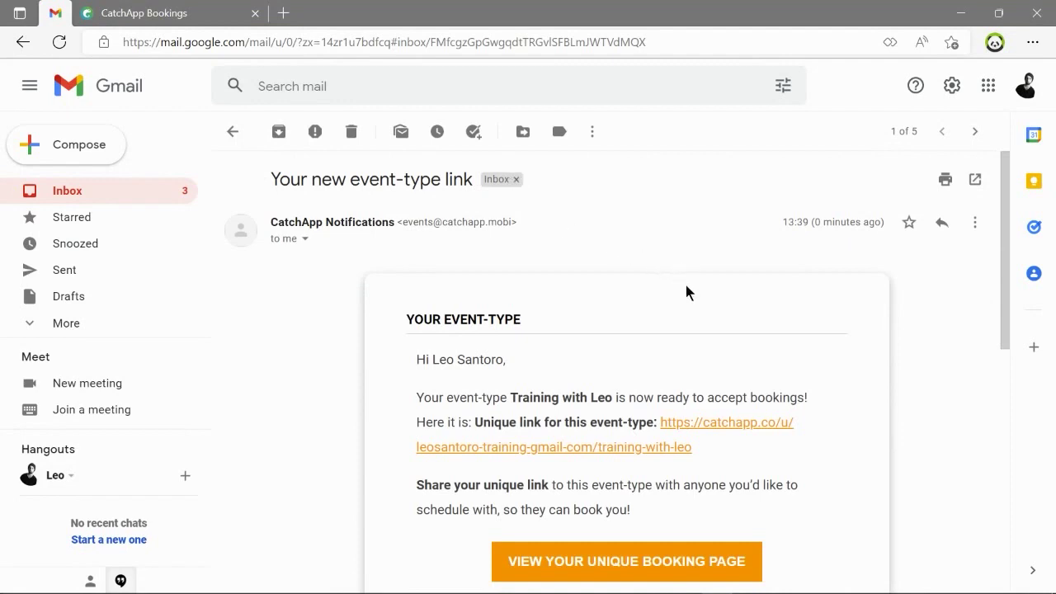
scroll(685, 286, down, 2)
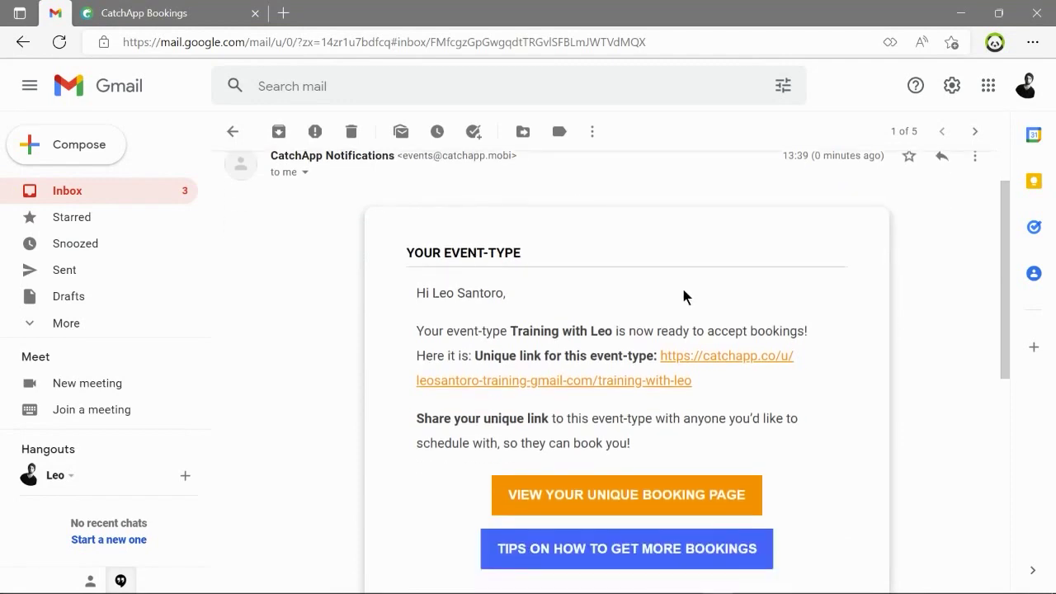
scroll(683, 293, down, 2)
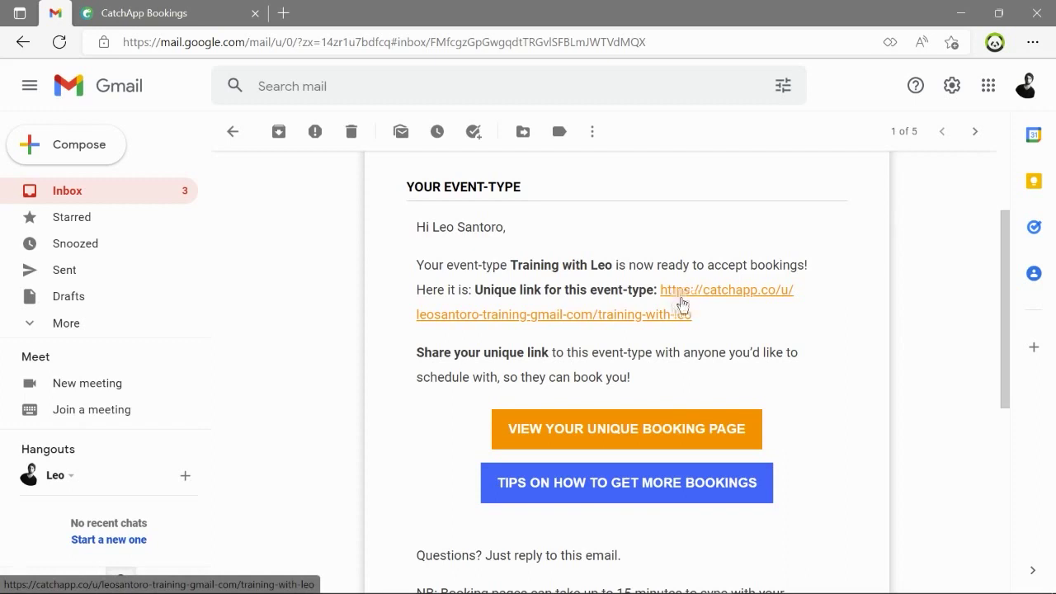
right_click(682, 299)
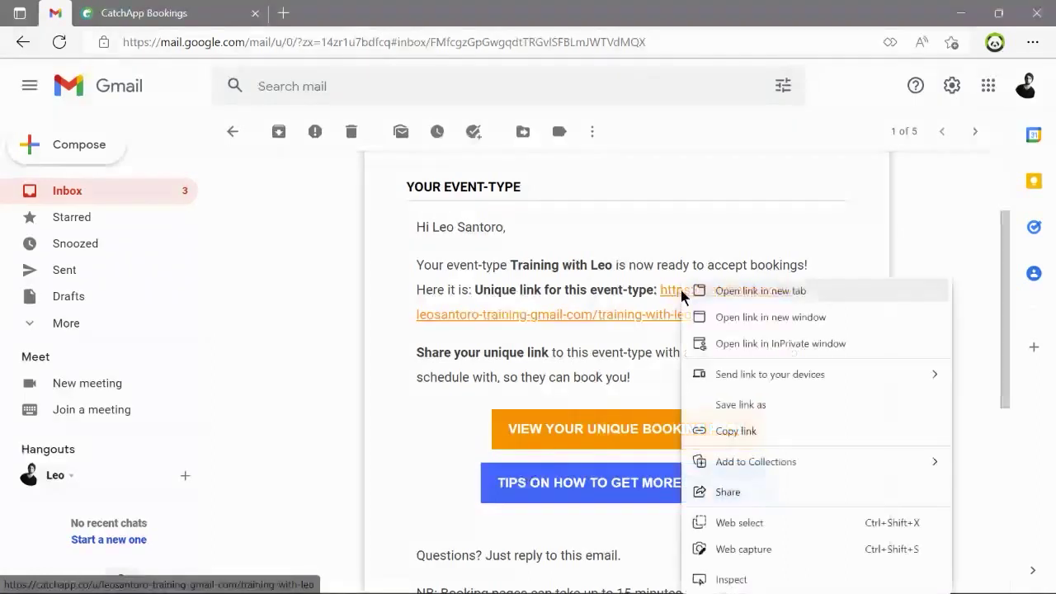
click(615, 363)
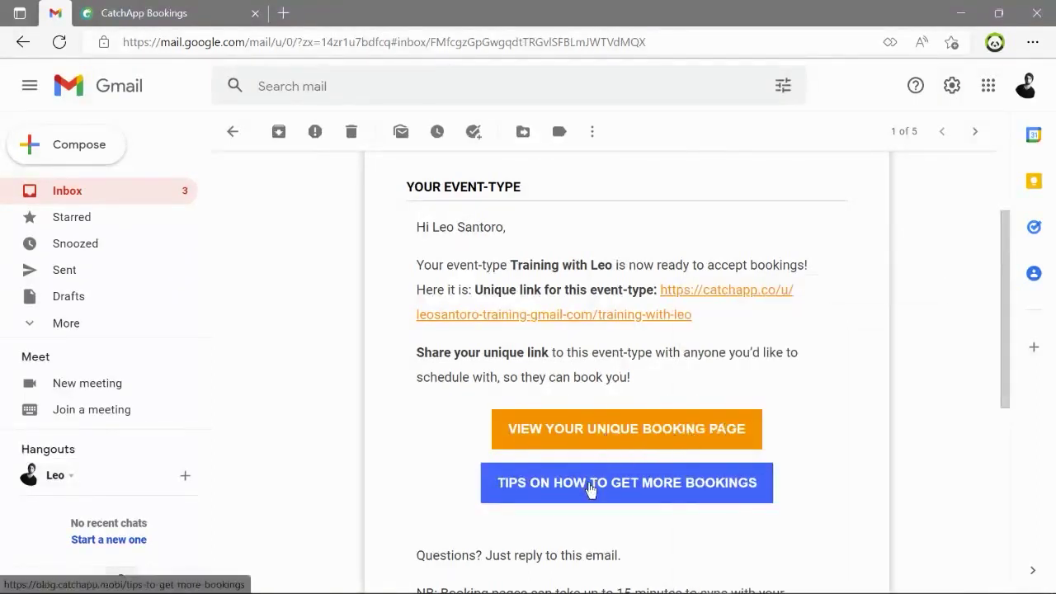
scroll(829, 382, down, 3)
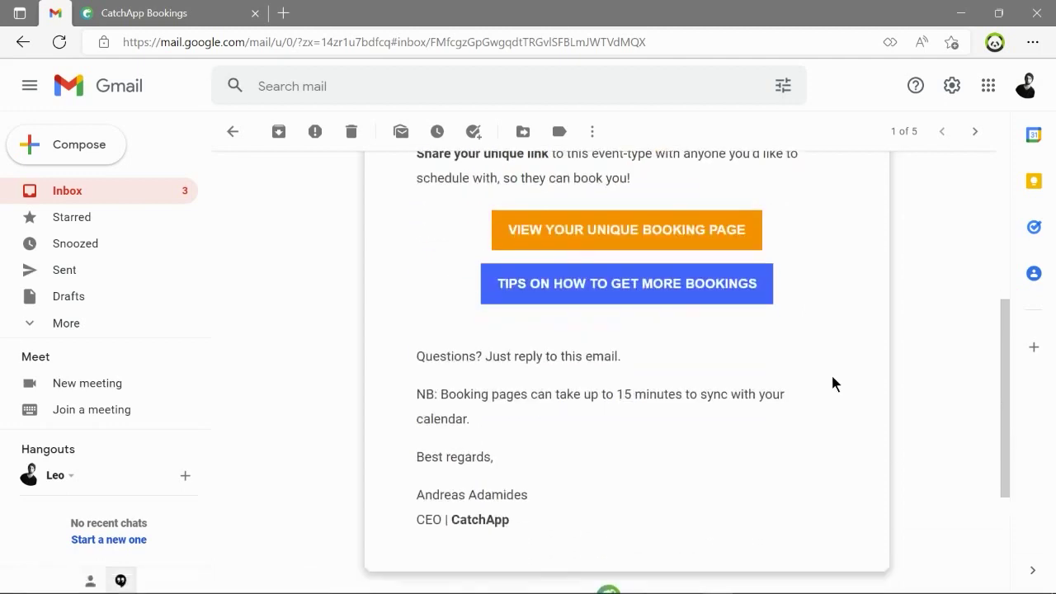
scroll(831, 383, up, 5)
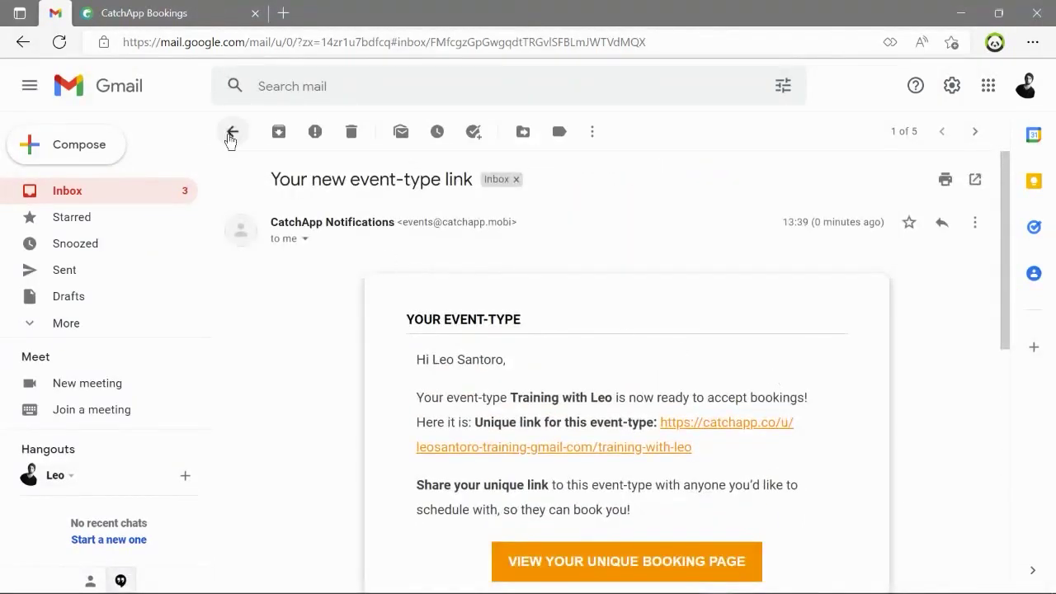
Open the 'Booking confirmed' email and read through its booking details.
click(232, 137)
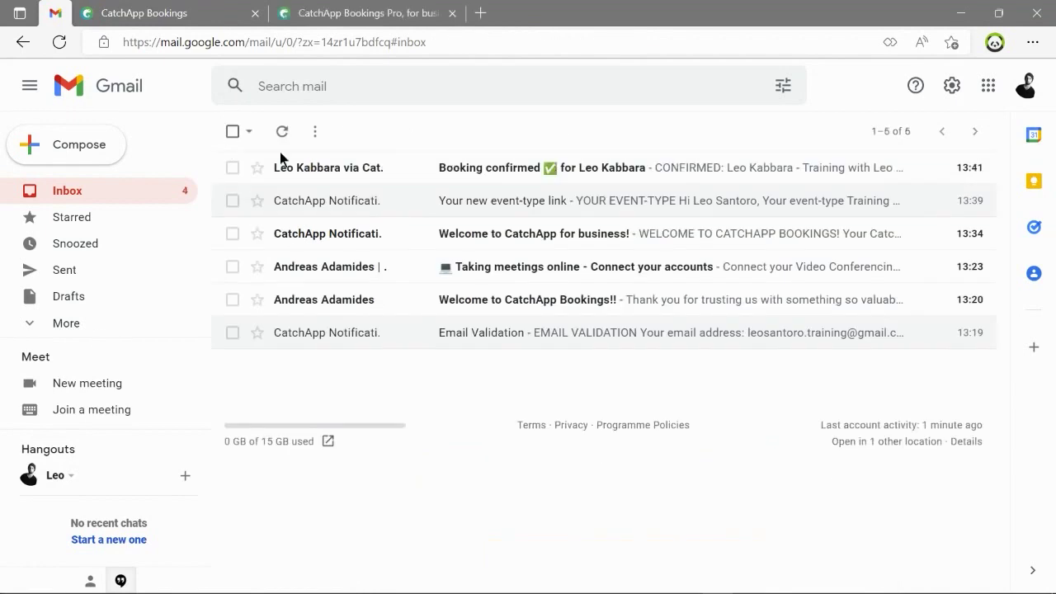
click(555, 174)
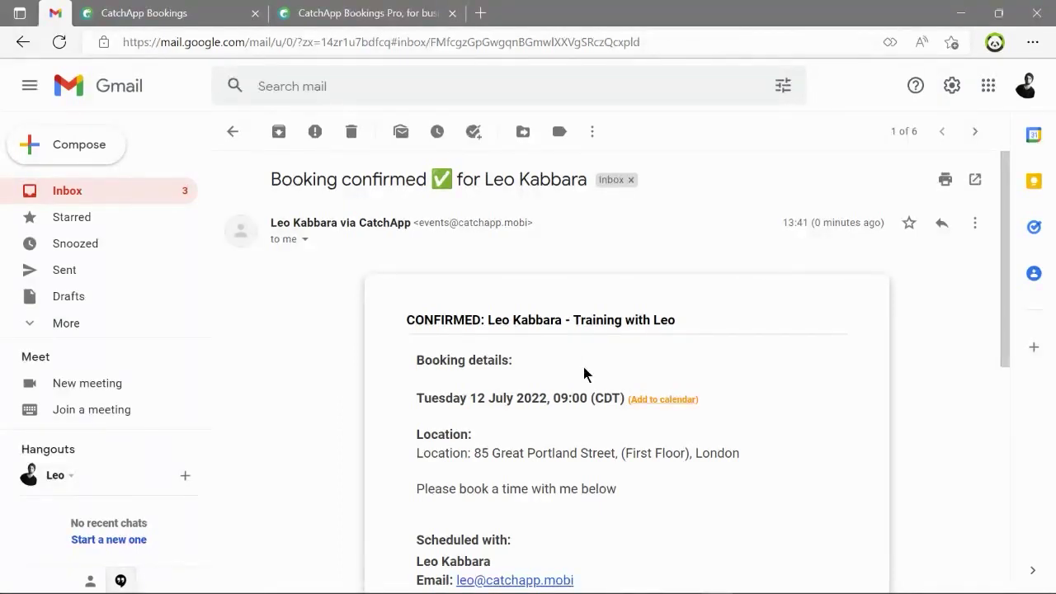
scroll(583, 374, down, 1)
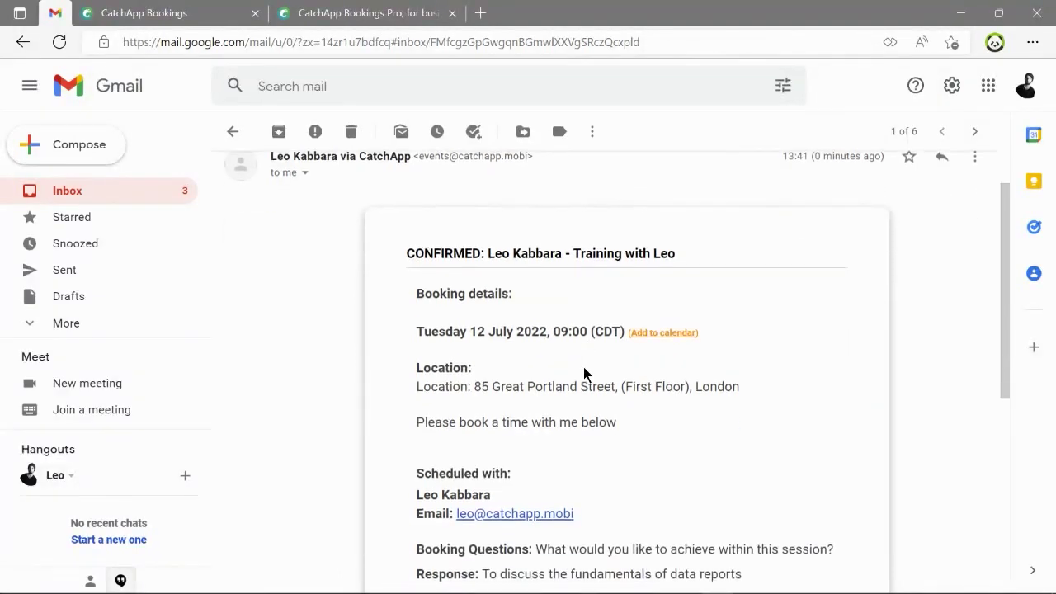
scroll(583, 374, down, 1)
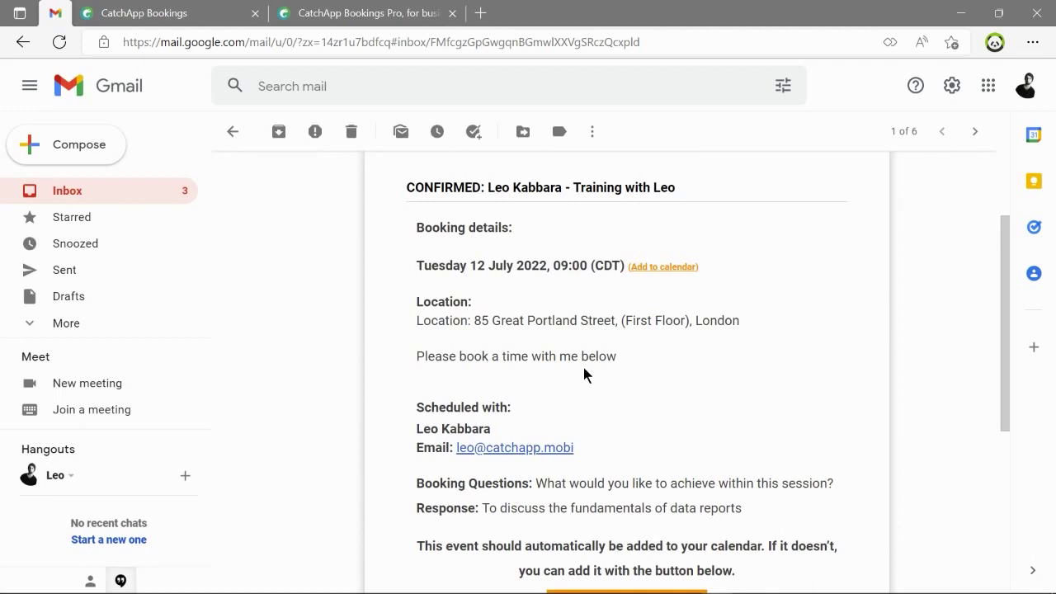
scroll(583, 369, down, 2)
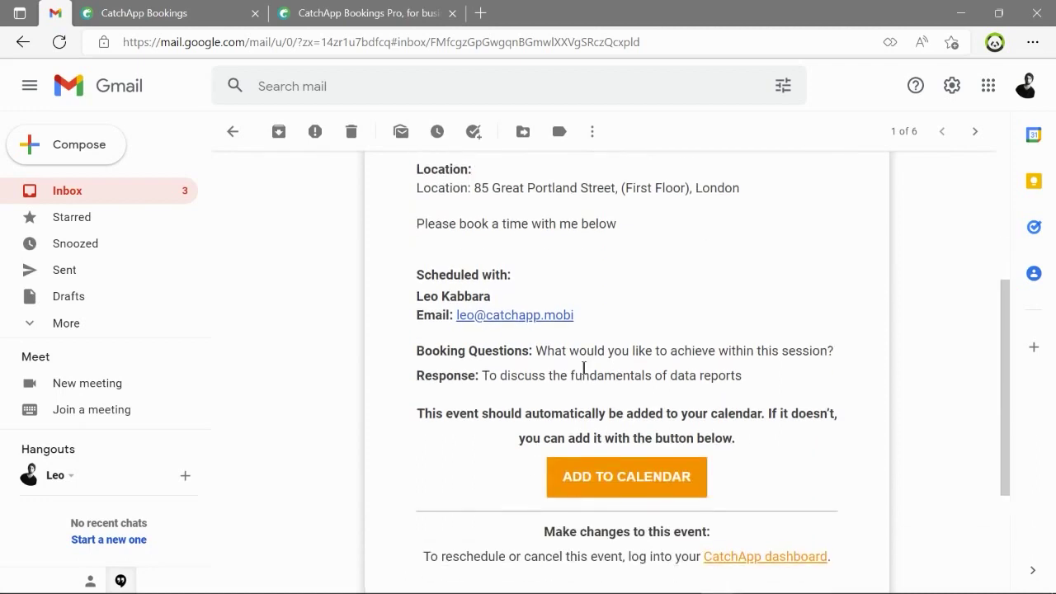
scroll(583, 368, down, 1)
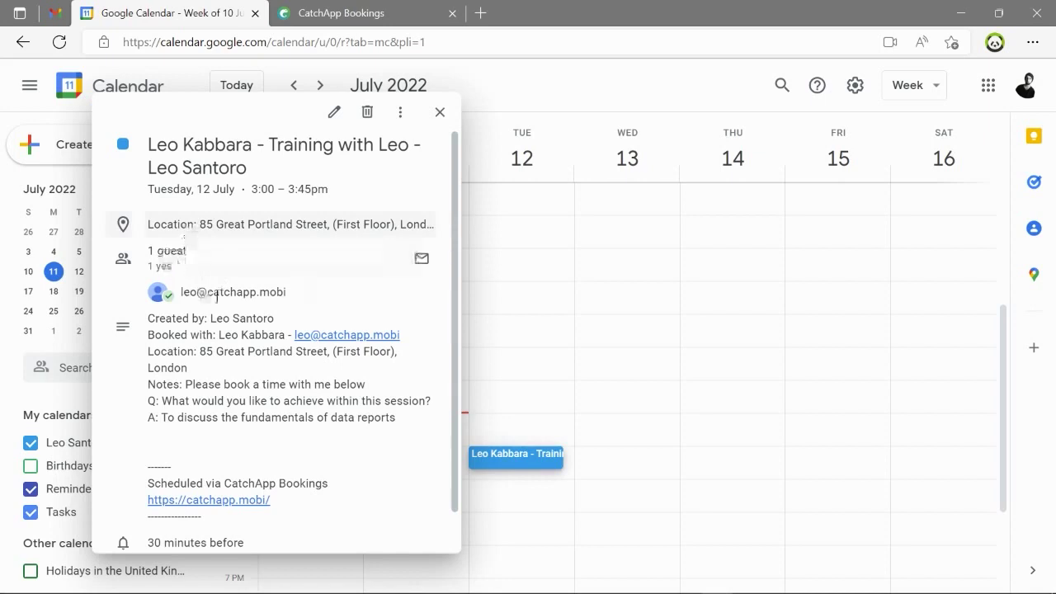
Scroll through the Training with Leo event details for Tuesday 12 July, 3:00–3:45pm.
scroll(171, 340, down, 1)
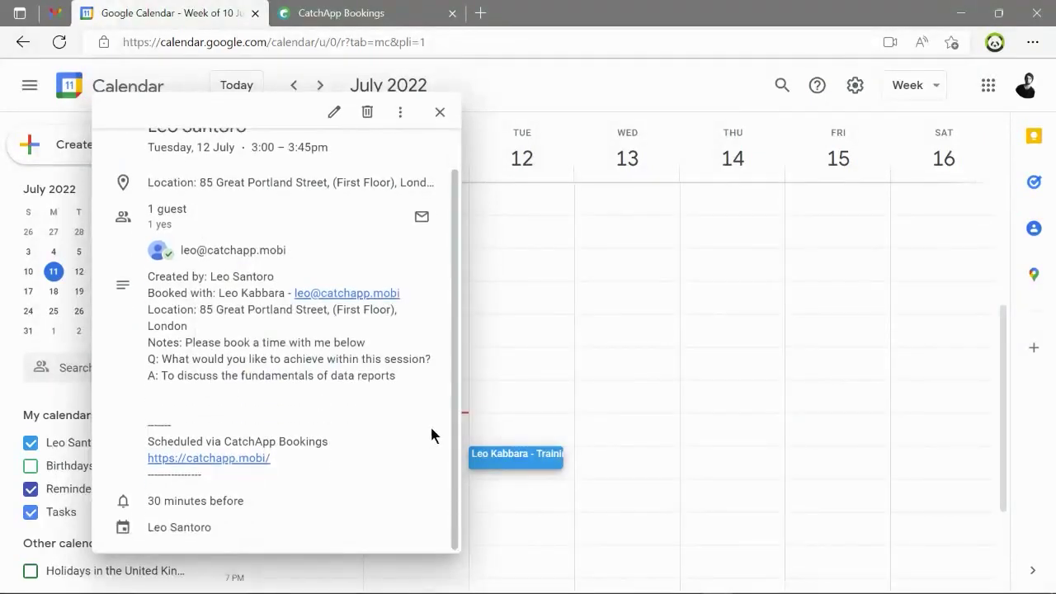
scroll(335, 386, up, 1)
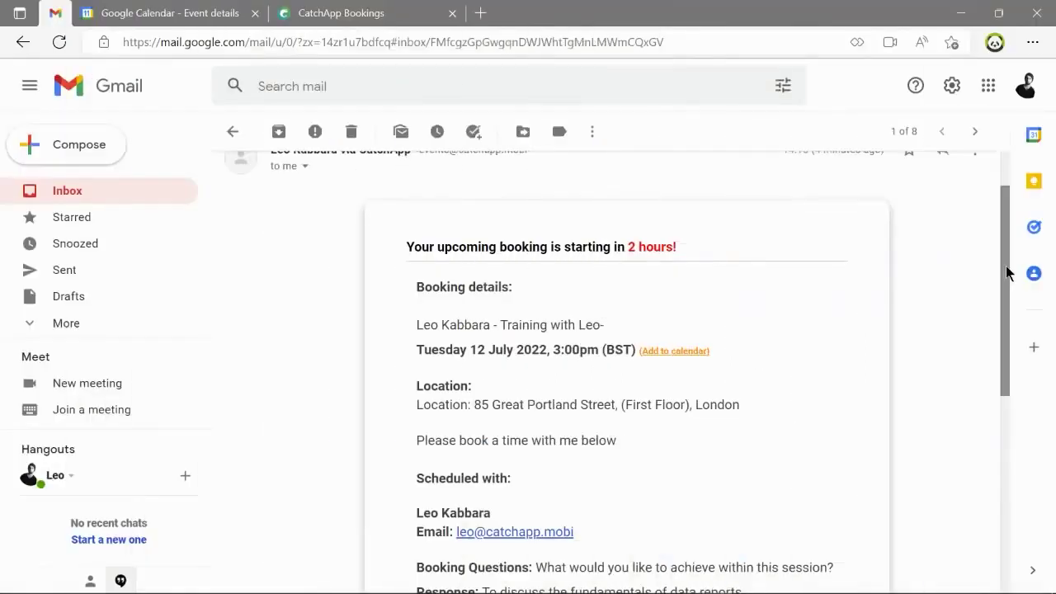
Read the upcoming-booking reminder email saying the session starts in 2 hours.
drag(1005, 266, 992, 278)
drag(627, 225, 679, 226)
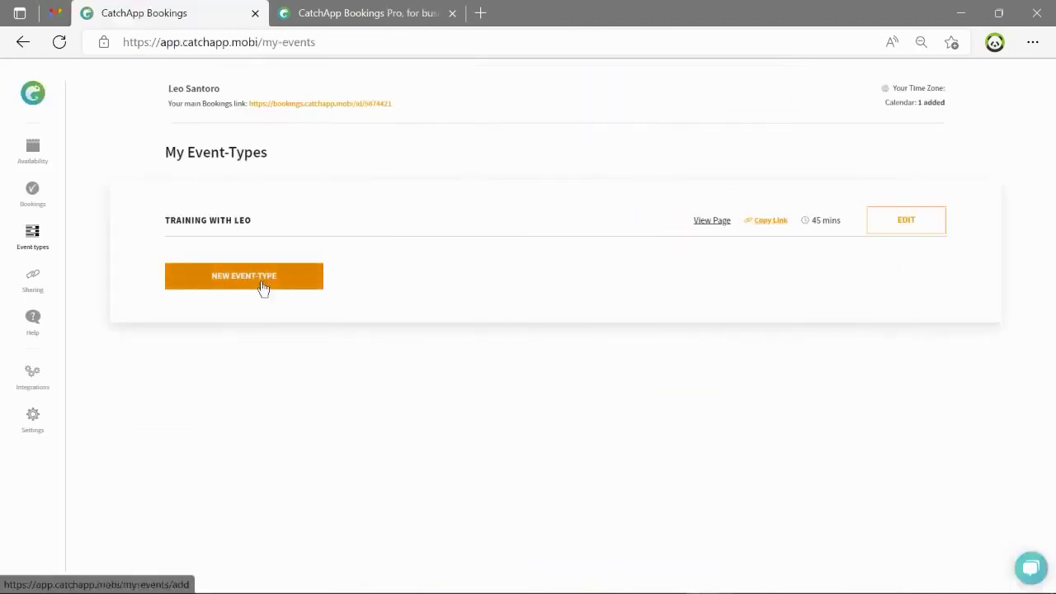
Start a new event type with the note 'Please book a time with me' and 15-minute duration.
click(246, 286)
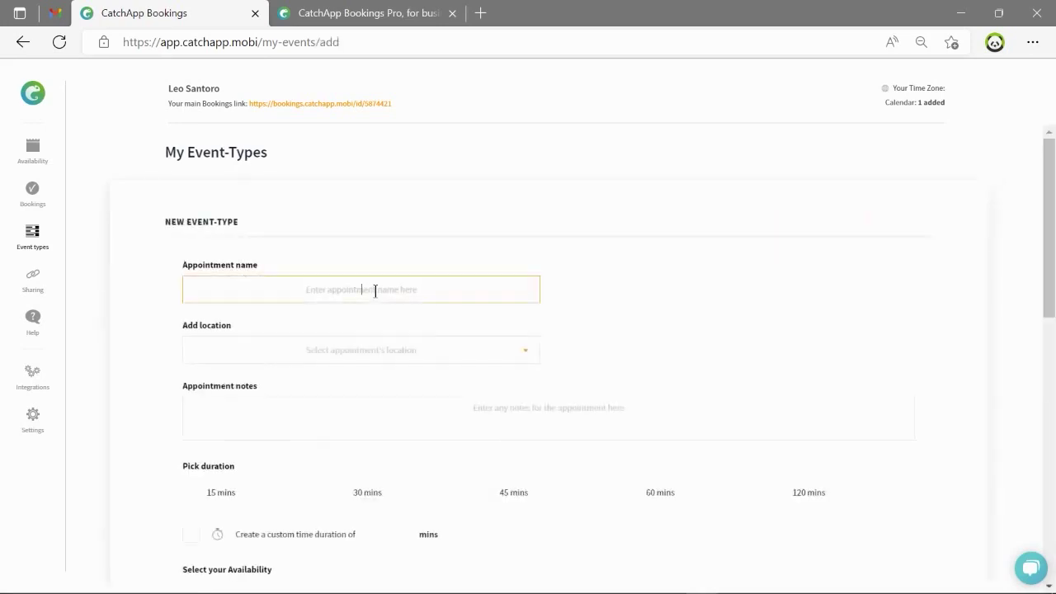
text(Please book a time with)
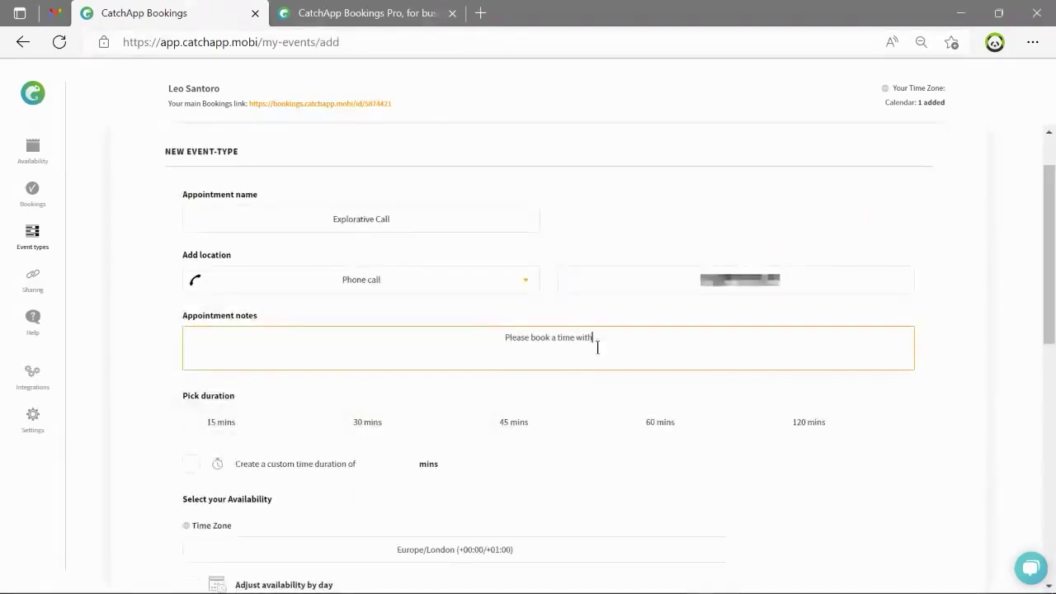
text( me)
scroll(418, 292, down, 2)
click(191, 281)
scroll(351, 281, down, 2)
Set America/Chicago time zone and per-day hours: until 12:15, 14:15–18:15, and a Thursday range to 23:00.
click(352, 269)
text(chicago)
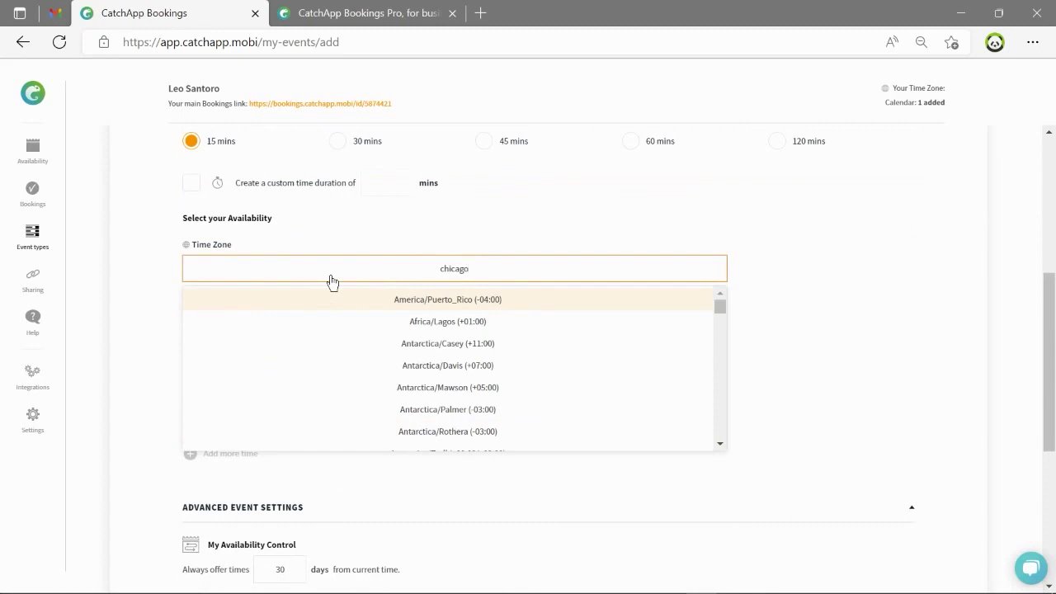
key(Return)
click(434, 421)
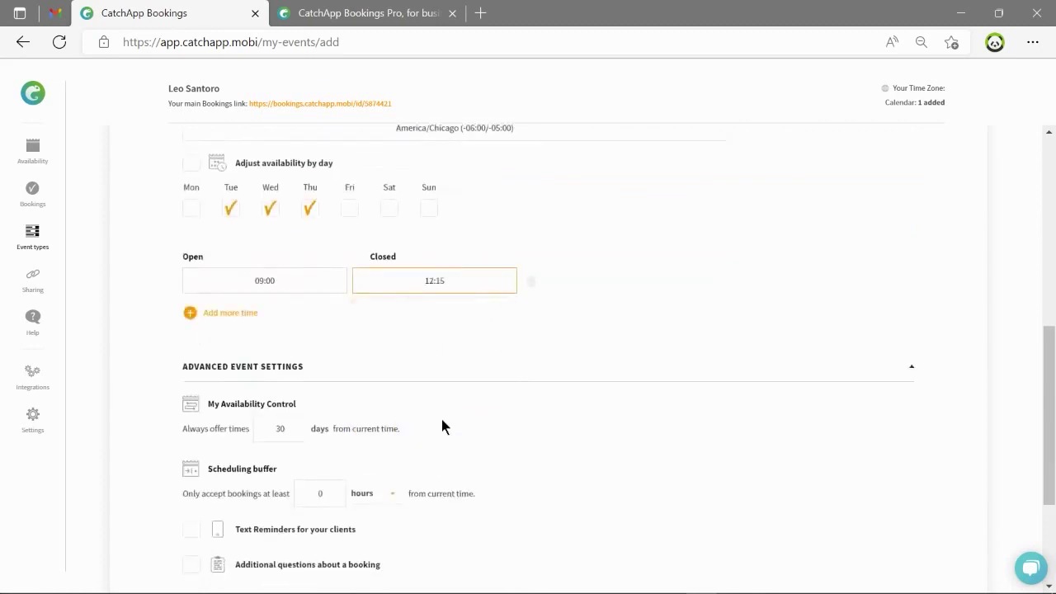
click(228, 311)
click(299, 355)
click(190, 233)
scroll(256, 276, down, 3)
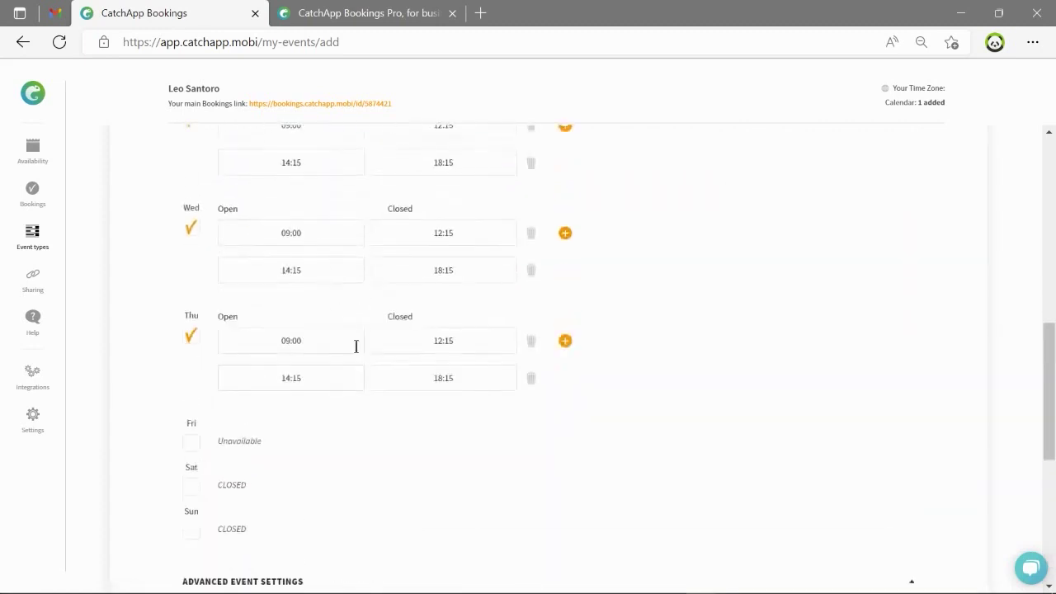
click(566, 339)
click(443, 415)
click(443, 495)
Set the booking window to 100 days and the scheduling buffer to 1 day.
scroll(597, 408, down, 5)
drag(291, 259, 237, 261)
text(100)
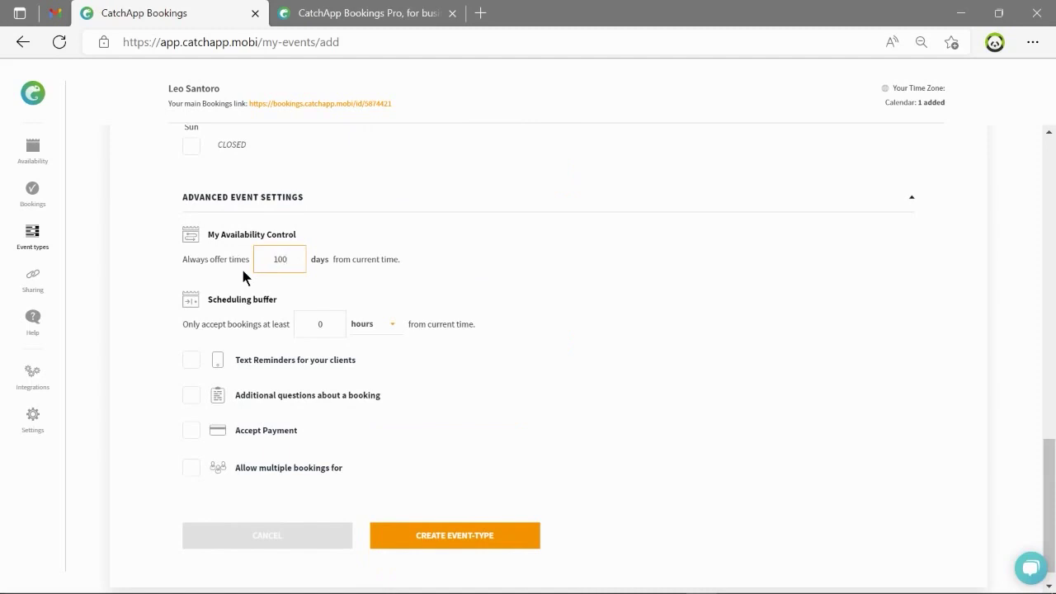
double_click(320, 323)
text(1)
click(380, 324)
click(384, 355)
Turn on client text reminders, allow up to 10 people per slot, and create the Explorative Call event type.
click(191, 359)
scroll(195, 392, down, 1)
click(190, 443)
text(10)
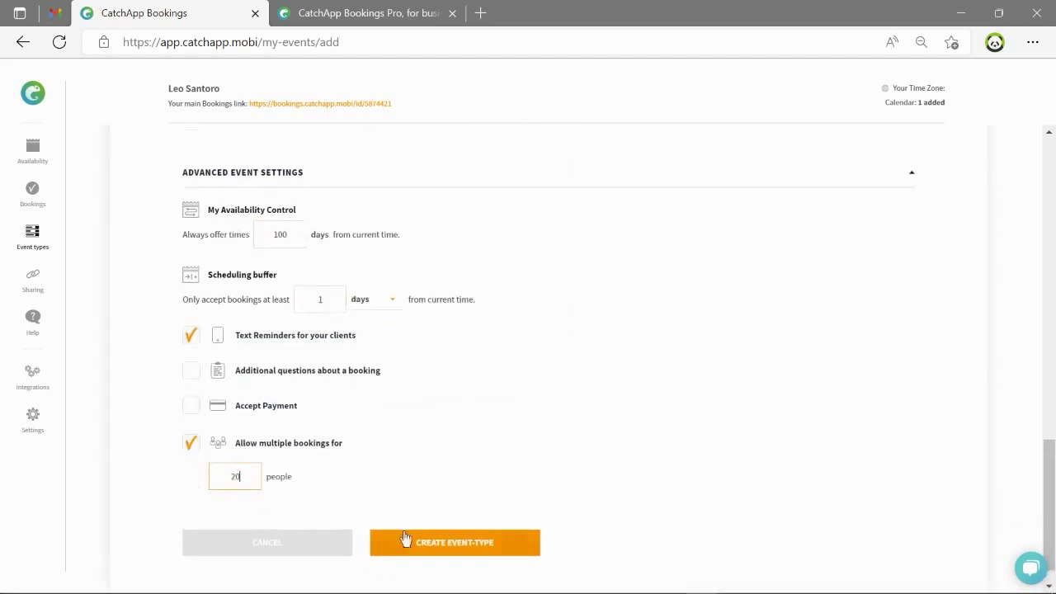
click(415, 540)
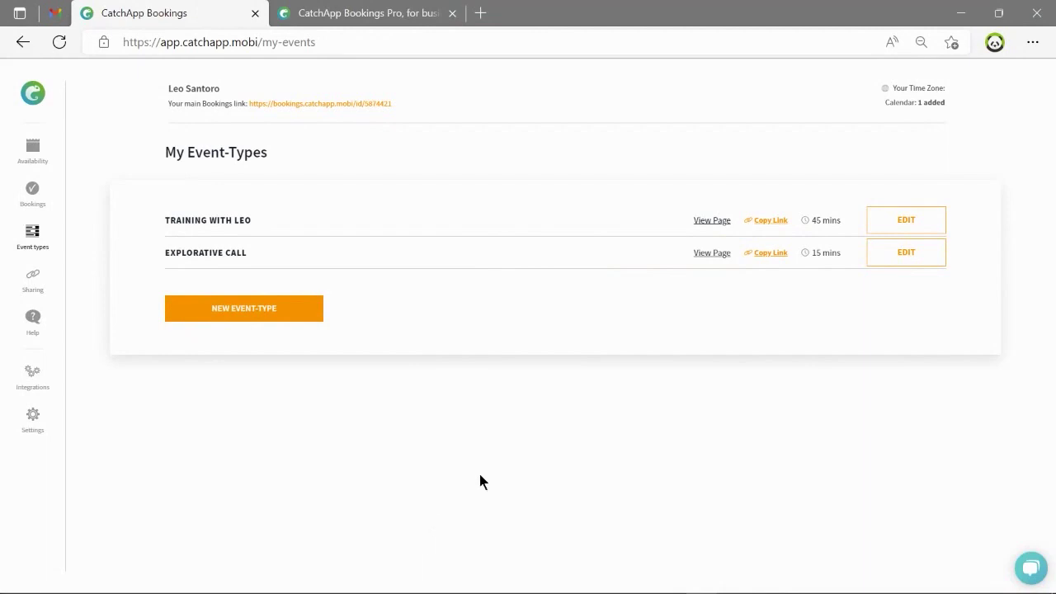
Copy the Explorative Call booking link from My Event-Types.
click(760, 256)
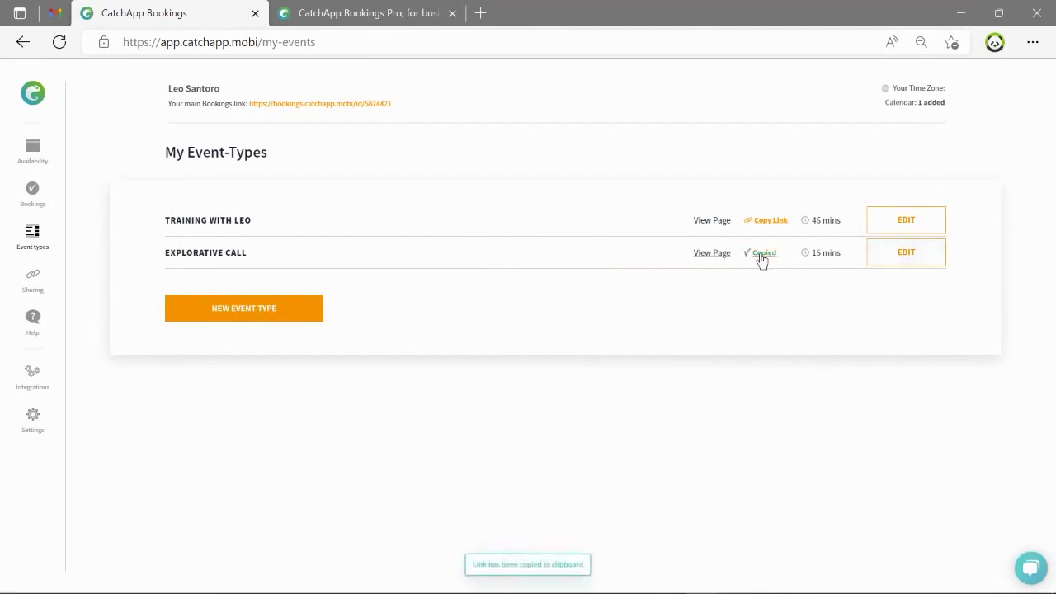